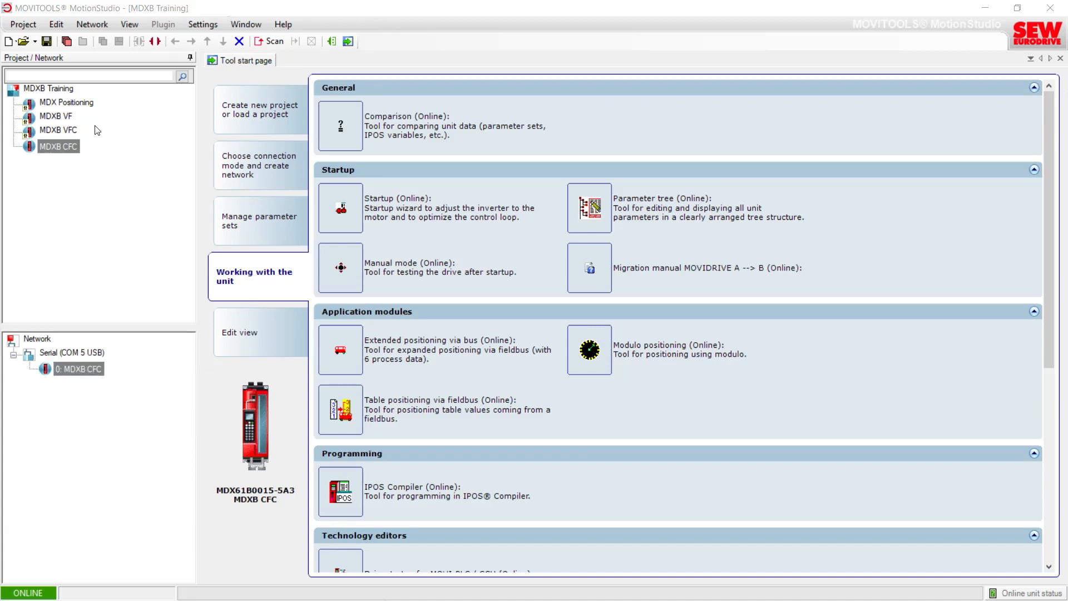
Step: Create a copy of the MDXB CFC unit in the project, named MDXB CFC_2
click(65, 117)
click(65, 354)
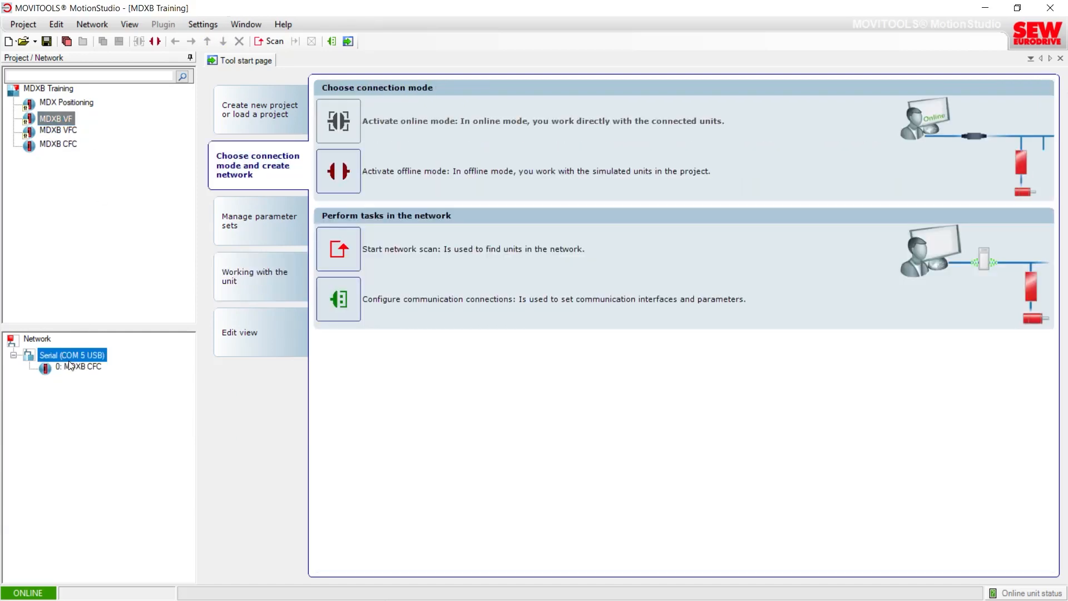
click(78, 369)
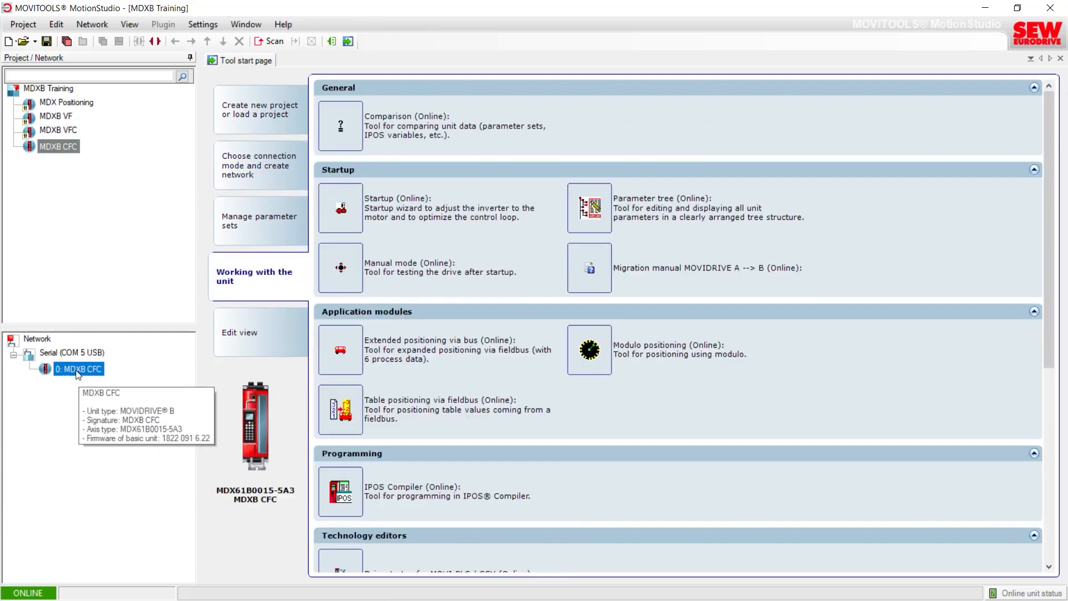
mouse_move(57, 150)
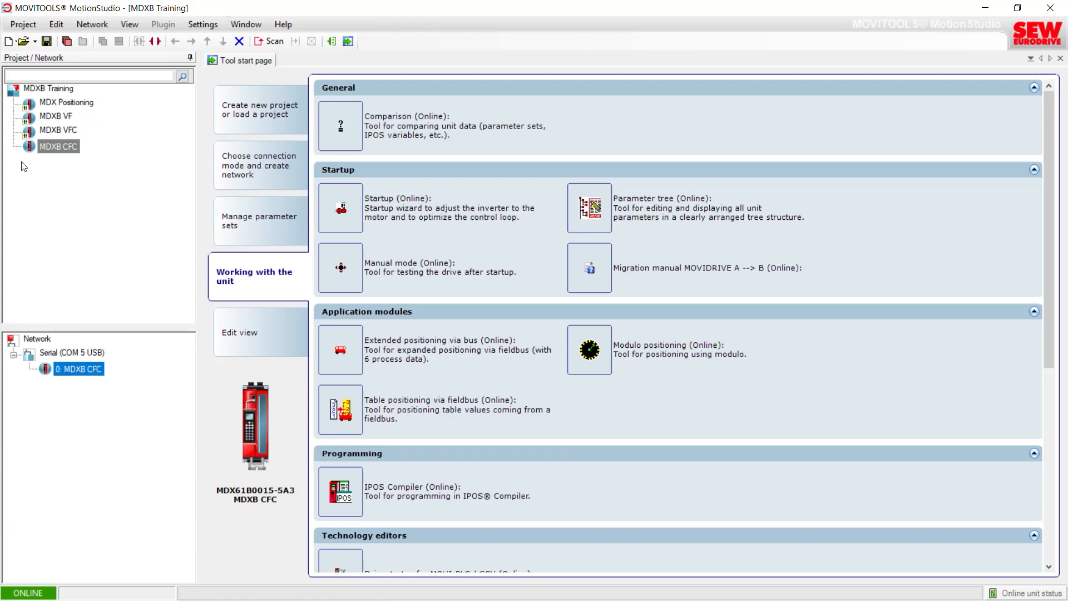
right_click(49, 147)
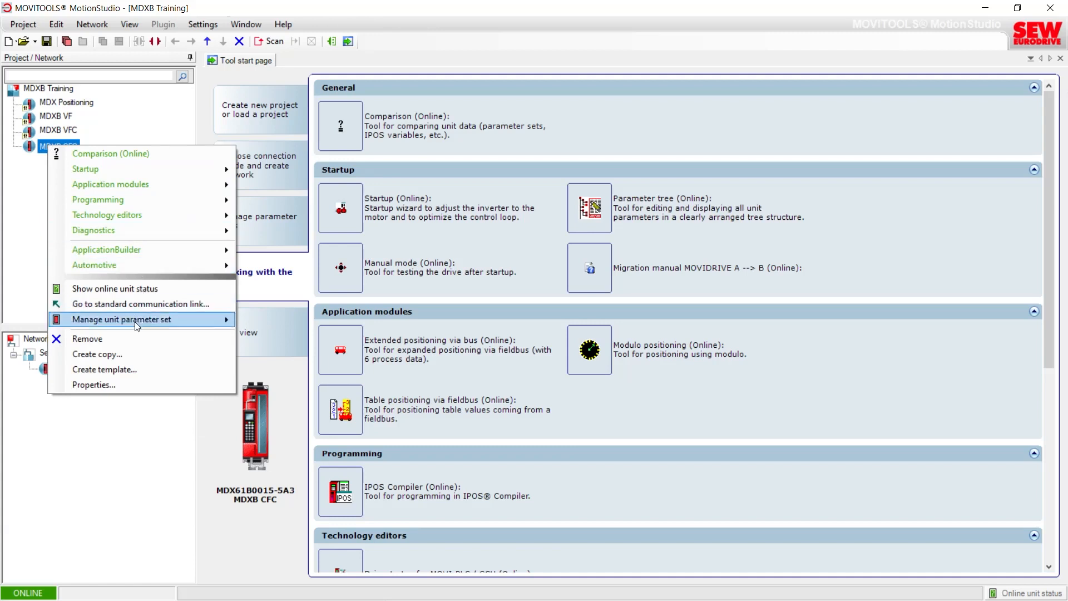
click(122, 353)
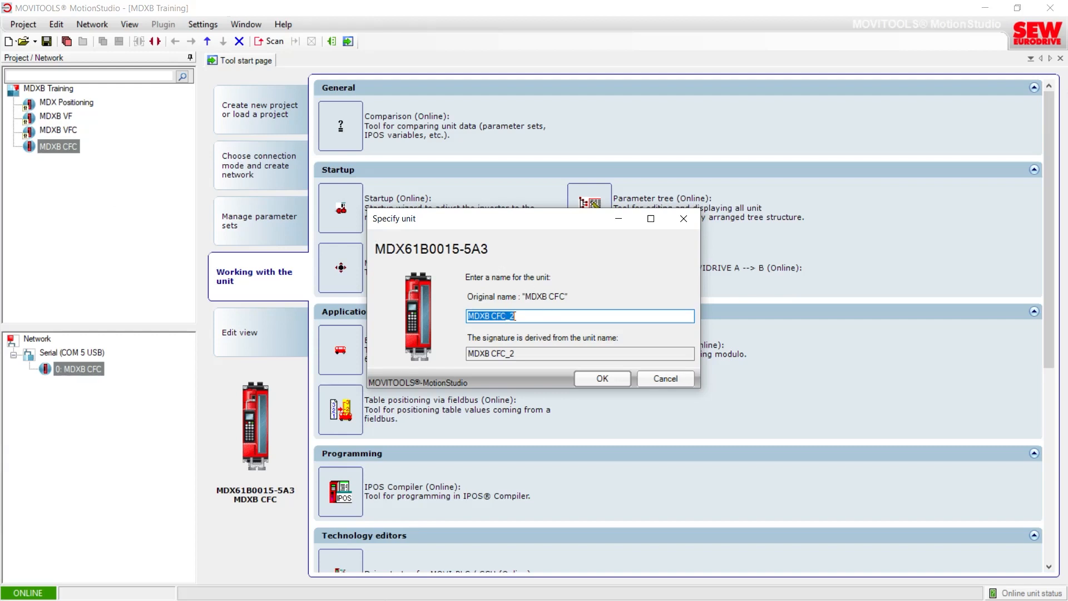
click(595, 381)
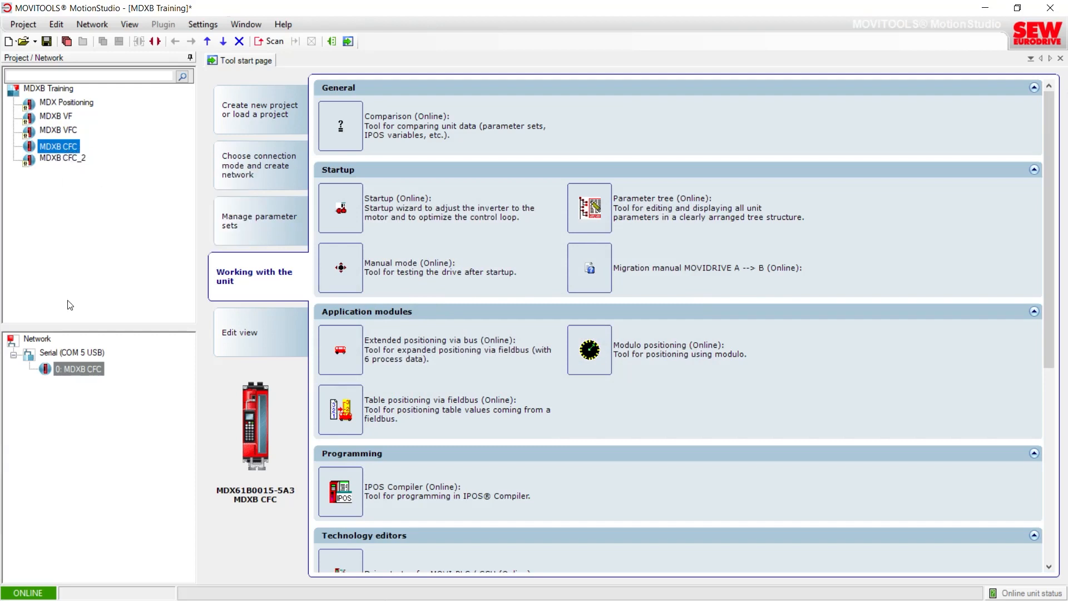
Step: Rename the connected network unit to MDXB Table App through its properties
click(75, 368)
right_click(73, 368)
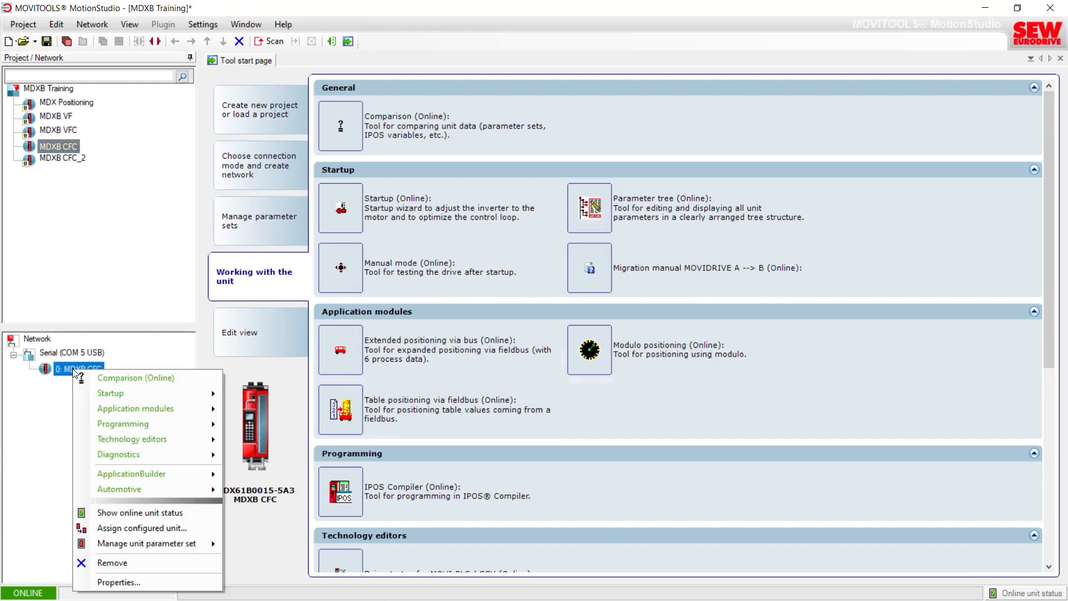
click(119, 582)
drag(297, 332, 283, 332)
text(Table App)
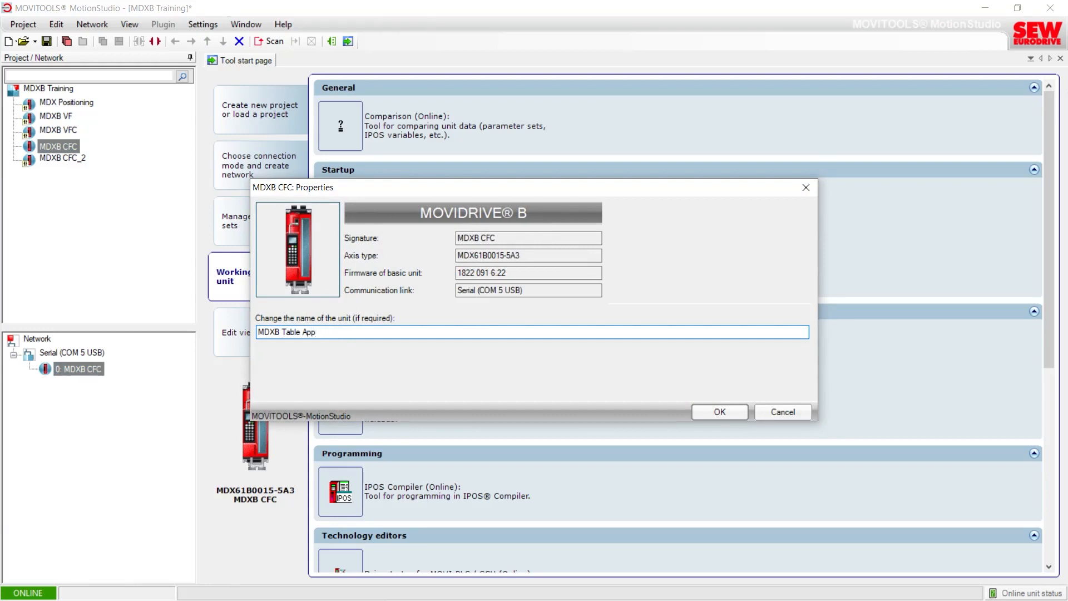
click(736, 411)
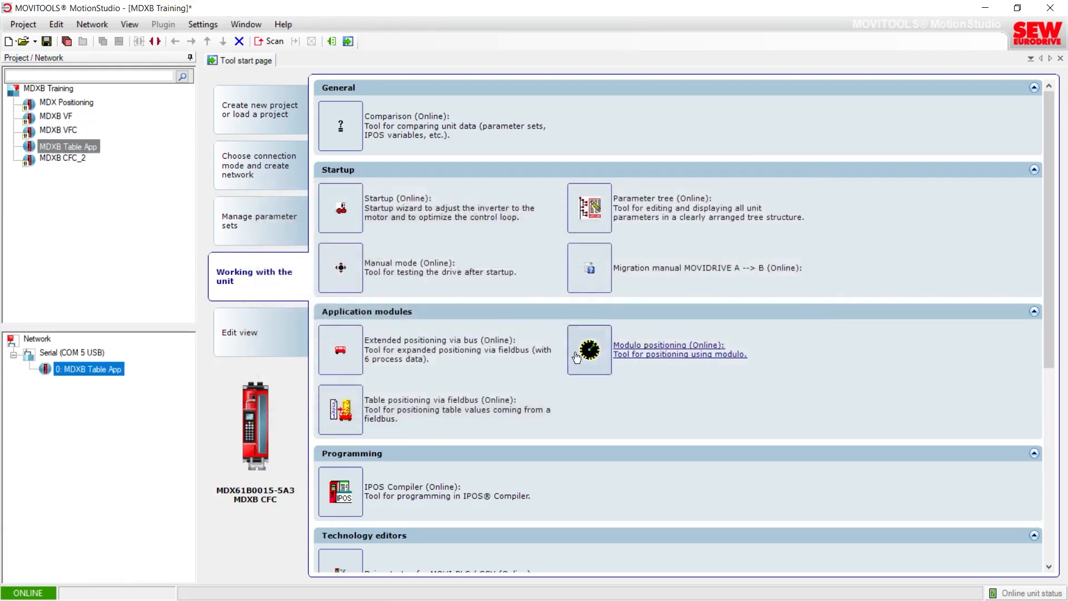
Step: Rename the copied unit MDXB CFC_2 back to MDXB CFC and accept overwriting the existing files
click(68, 160)
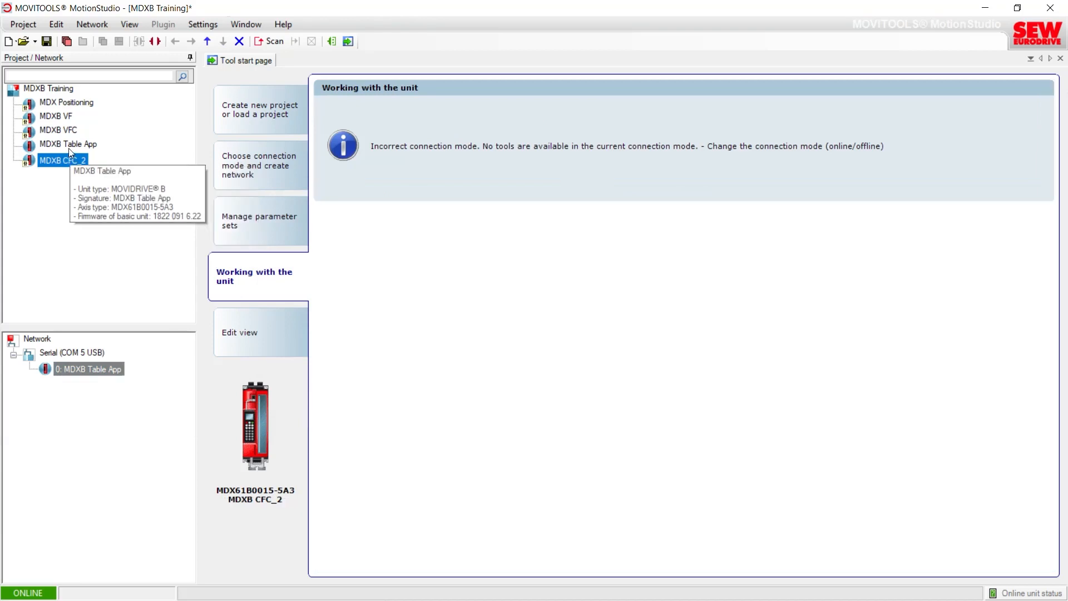
click(68, 146)
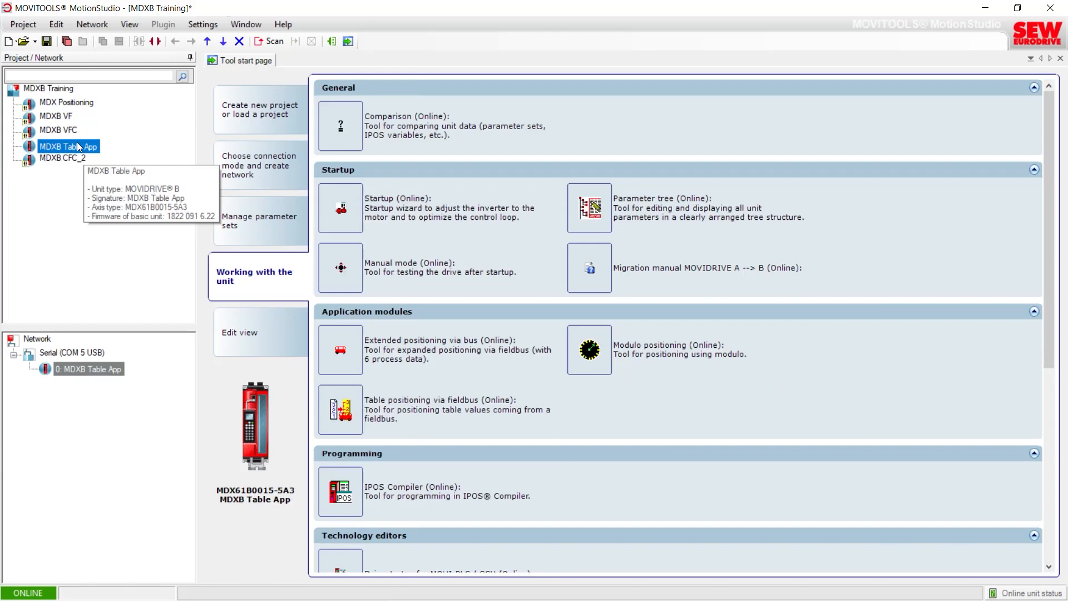
click(70, 157)
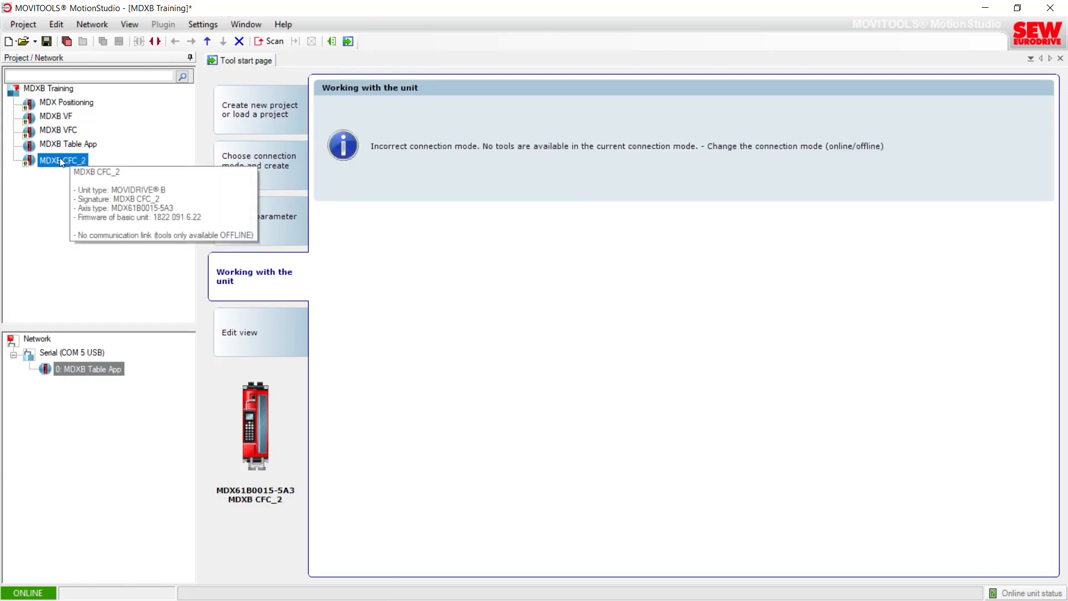
right_click(60, 159)
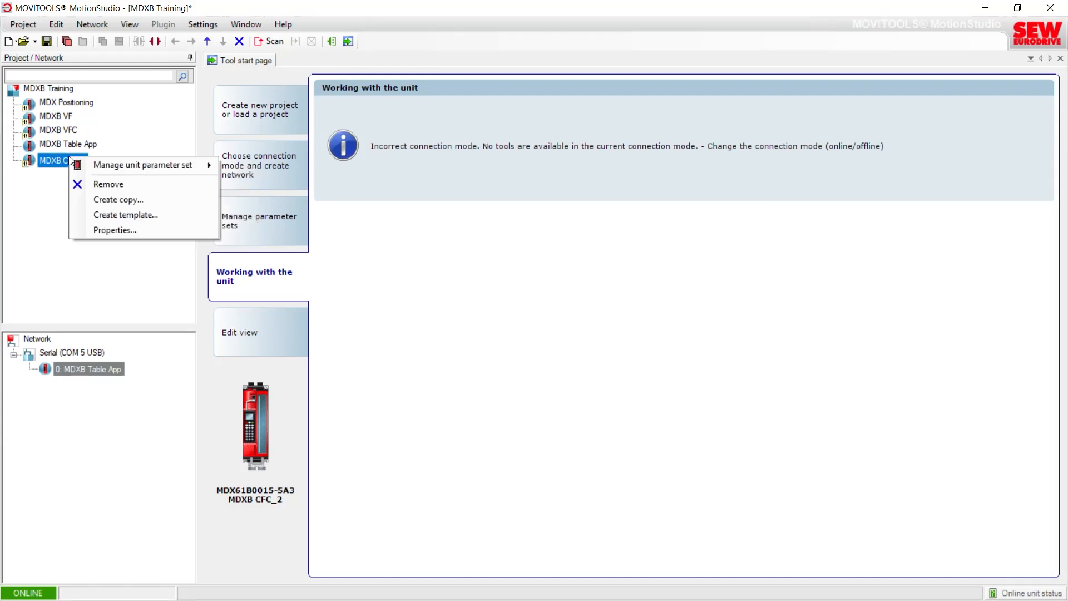
click(102, 230)
click(306, 332)
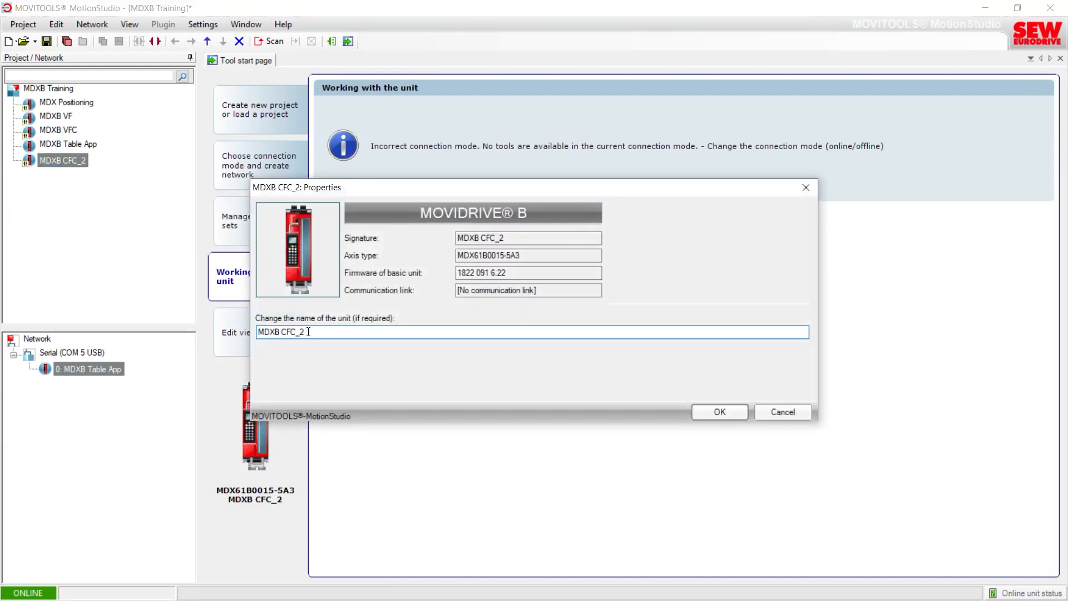
drag(305, 332, 299, 334)
key(BackSpace)
click(712, 416)
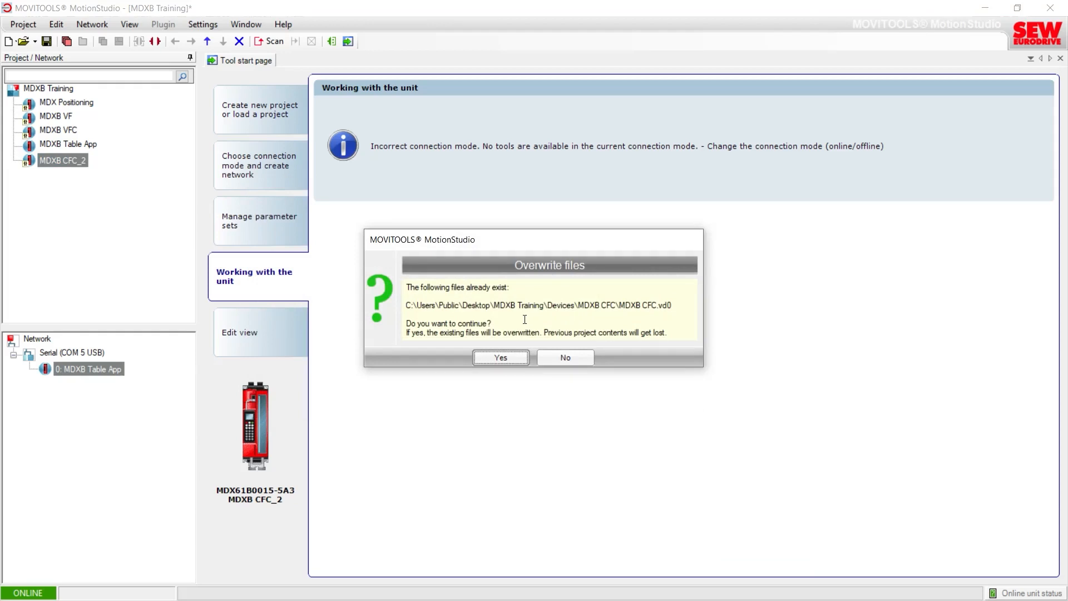
click(501, 357)
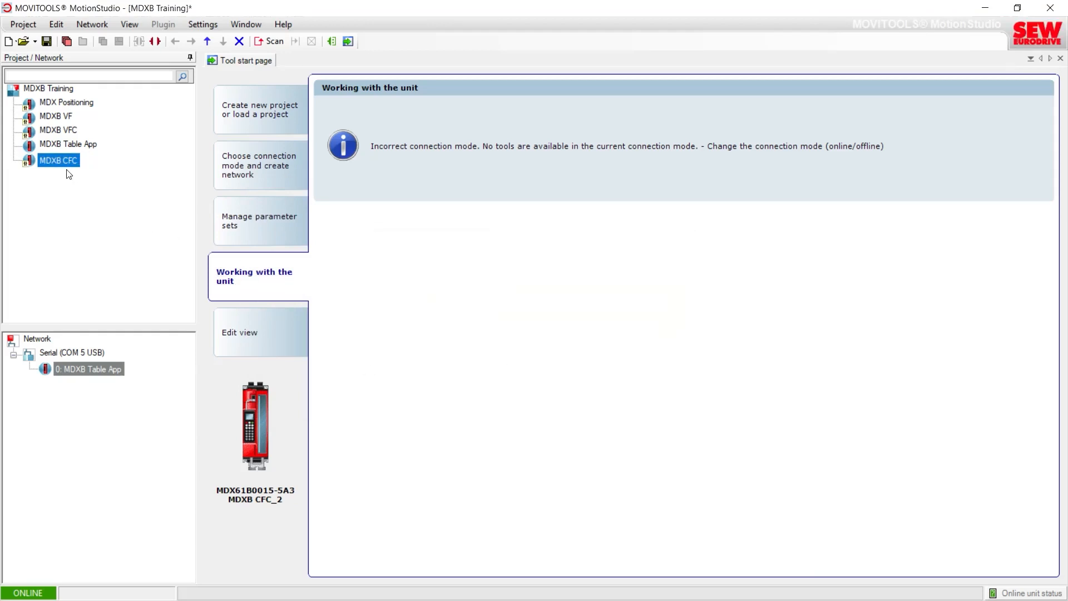
Step: Open the parameter tree for the connected MDXB Table App unit
mouse_move(66, 172)
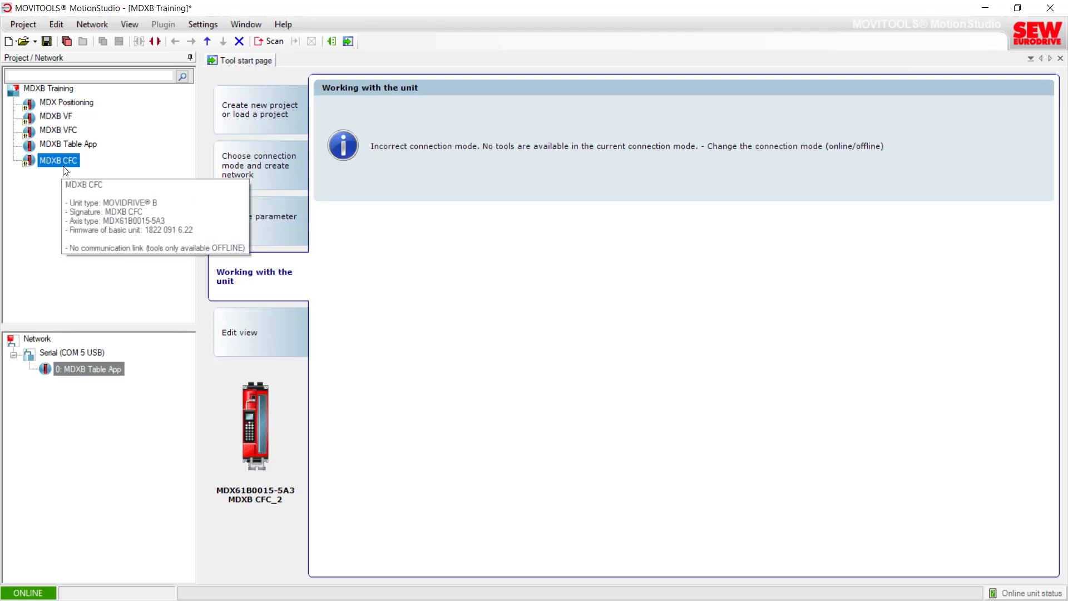
mouse_move(85, 149)
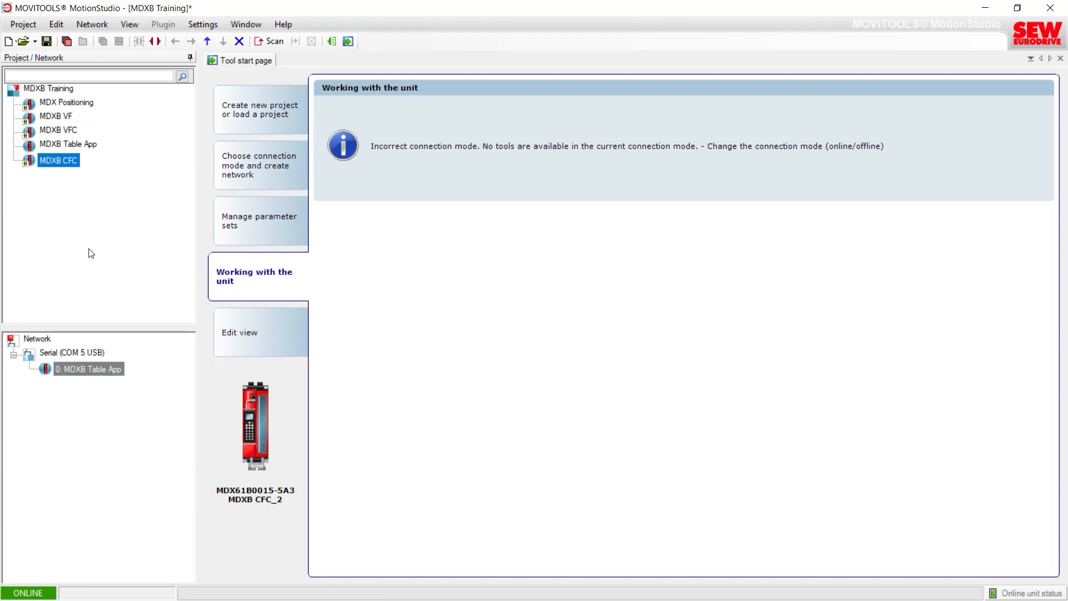
click(89, 368)
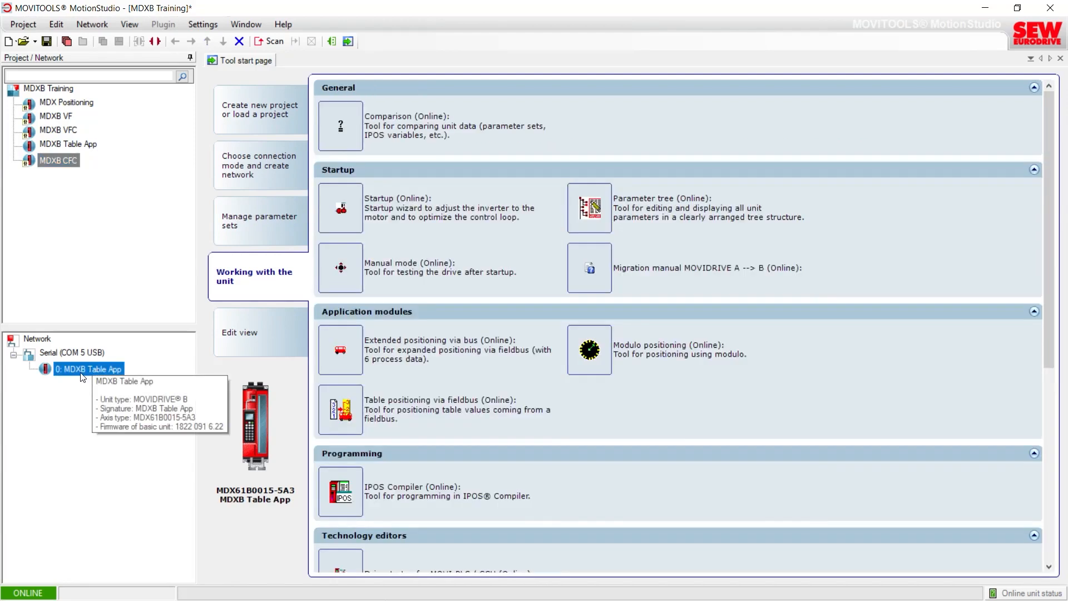
right_click(82, 374)
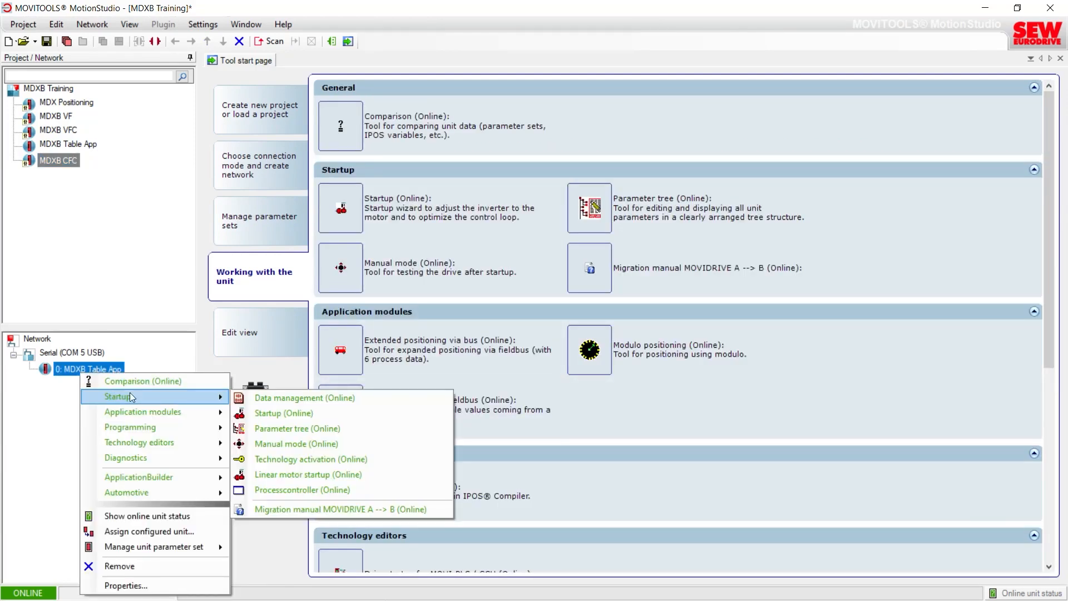
click(252, 428)
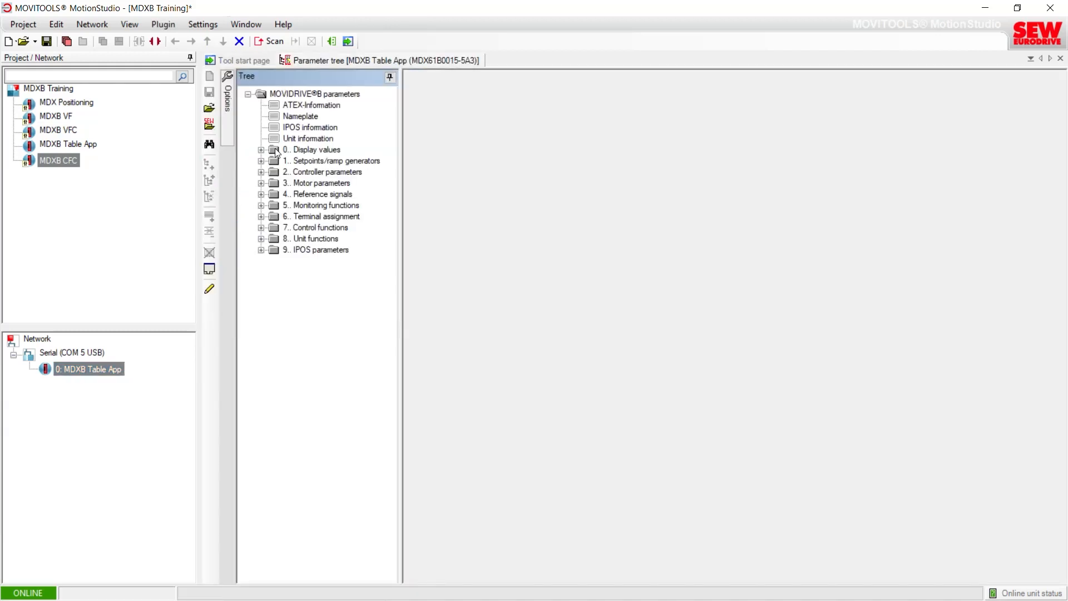
Step: Inspect the IPOS information page, including the motor encoder position, then close it
click(279, 130)
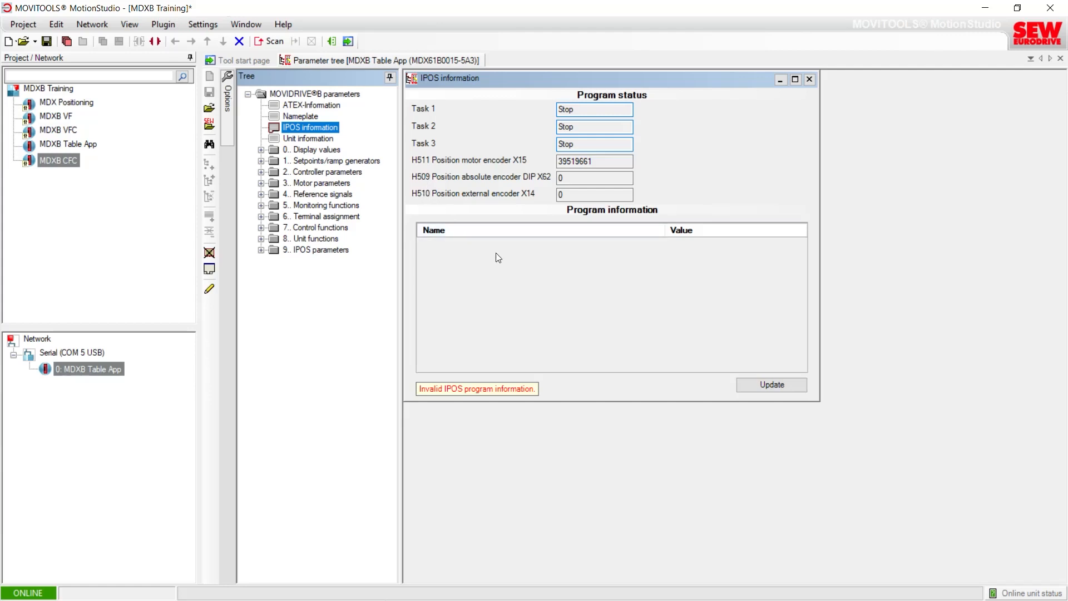
mouse_move(596, 160)
drag(596, 160, 557, 161)
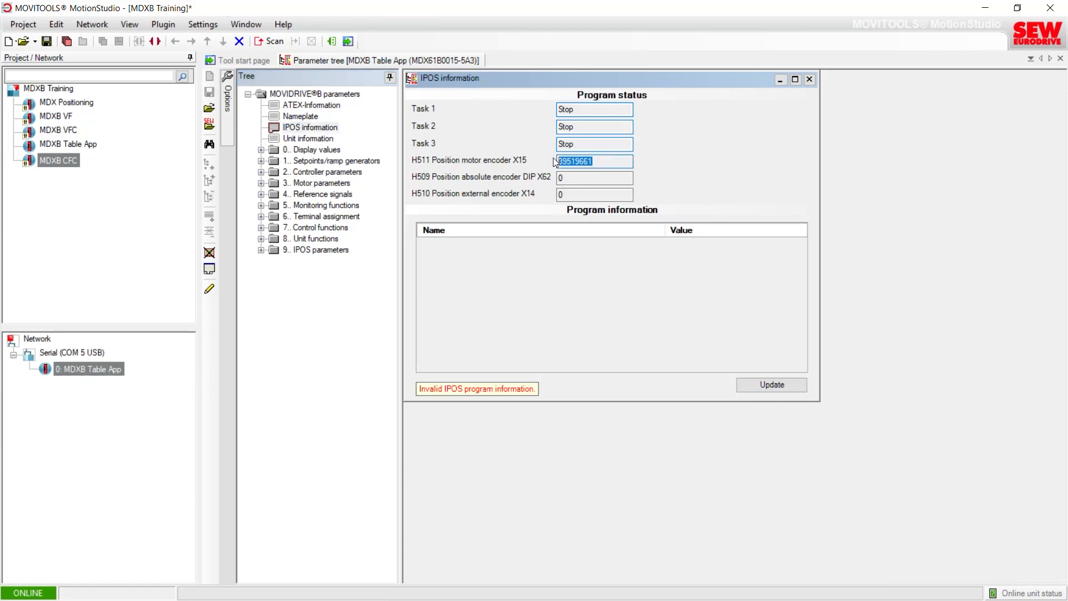
click(600, 161)
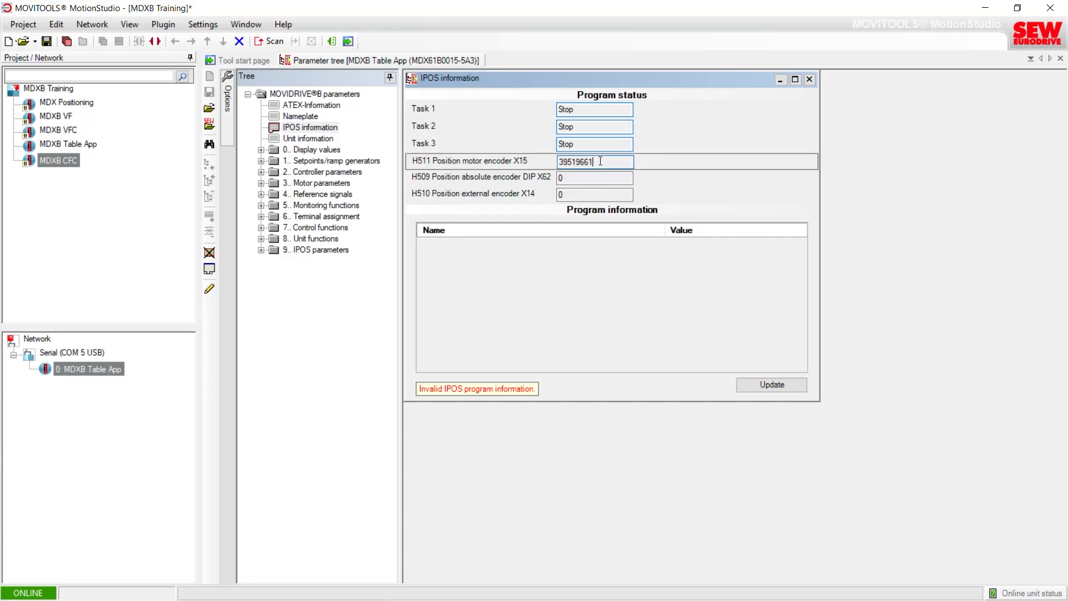
click(808, 82)
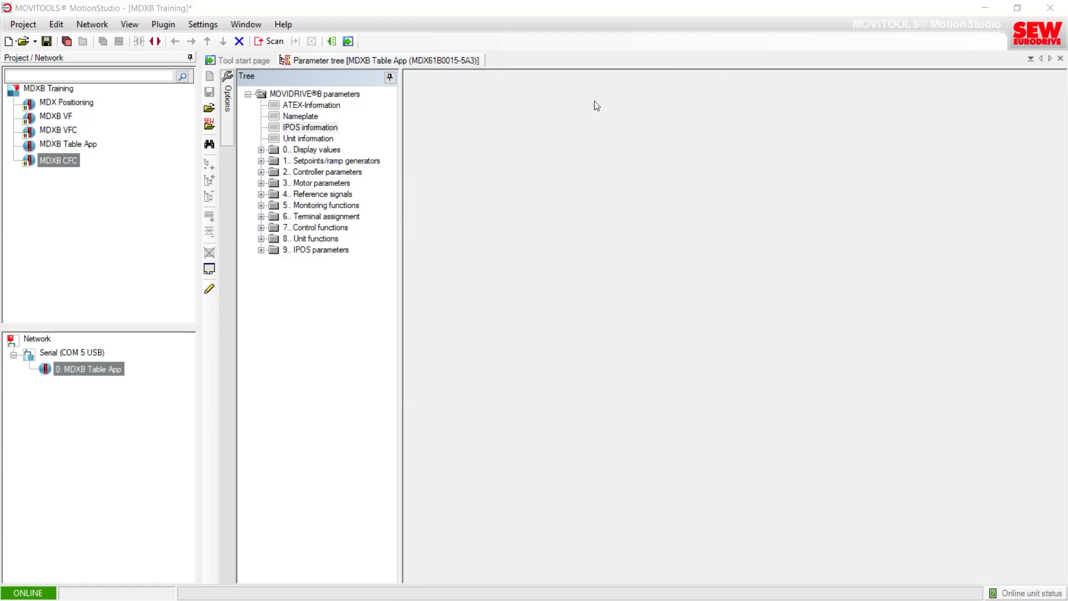
Step: Open the process values under Display values in the parameter tree
click(261, 150)
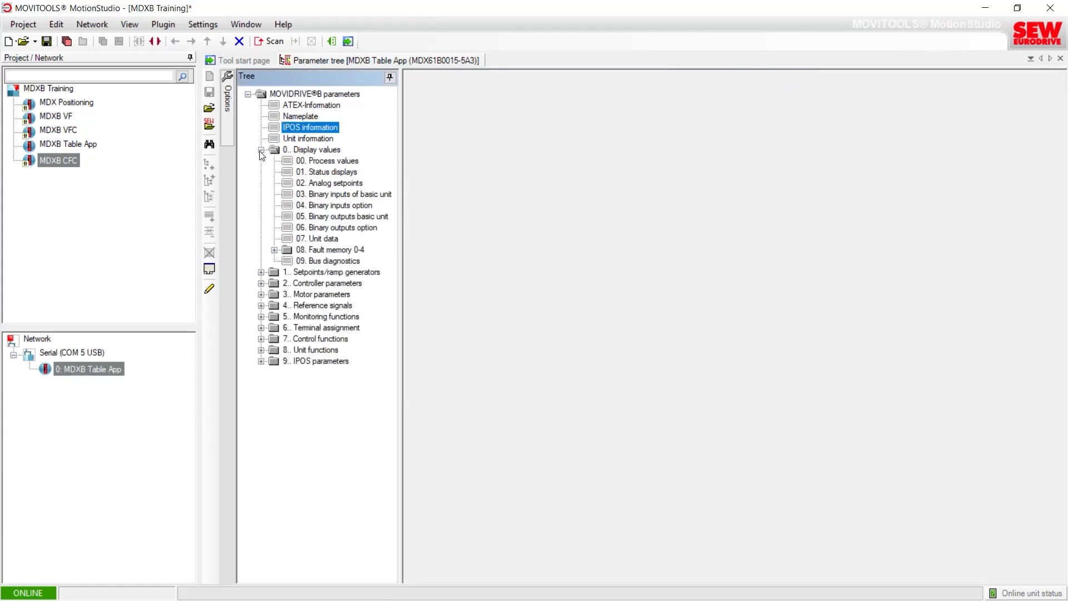
click(310, 162)
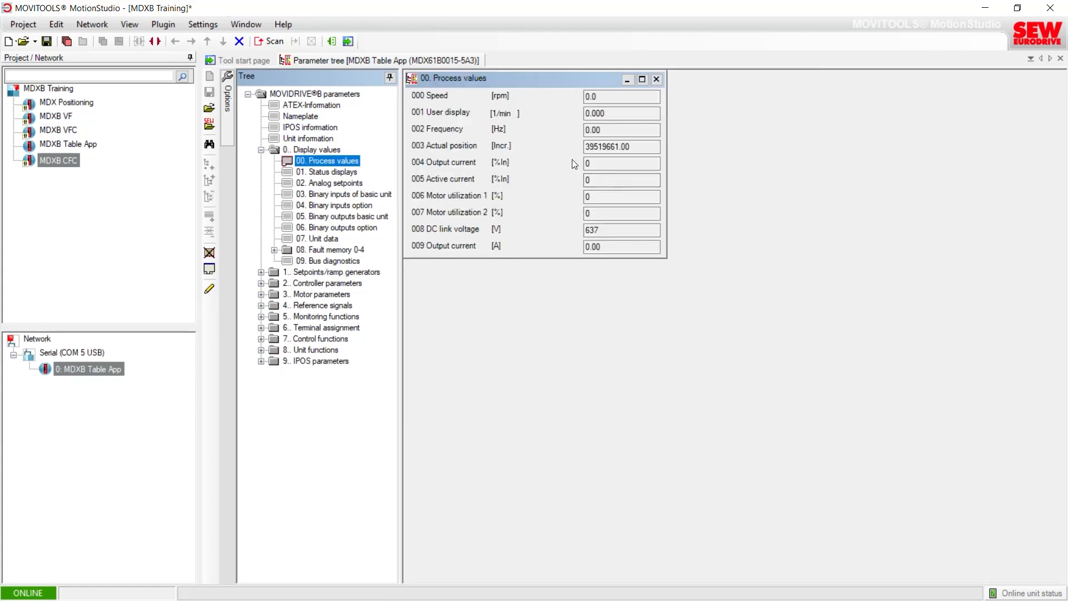
click(261, 151)
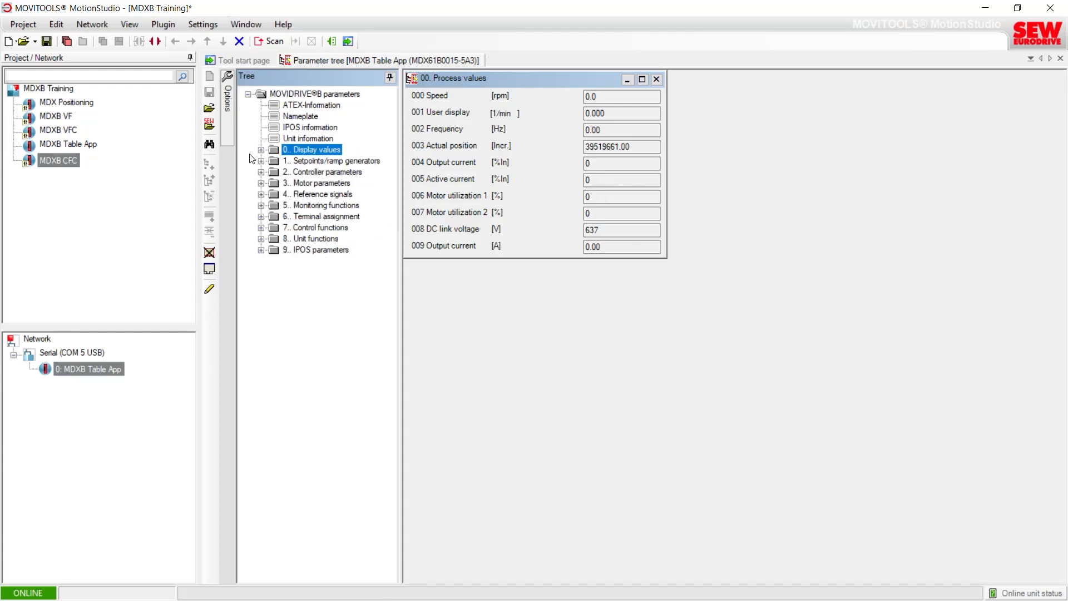
Step: Launch the Table positioning application module for the MDXB Table App unit and open its help
click(76, 368)
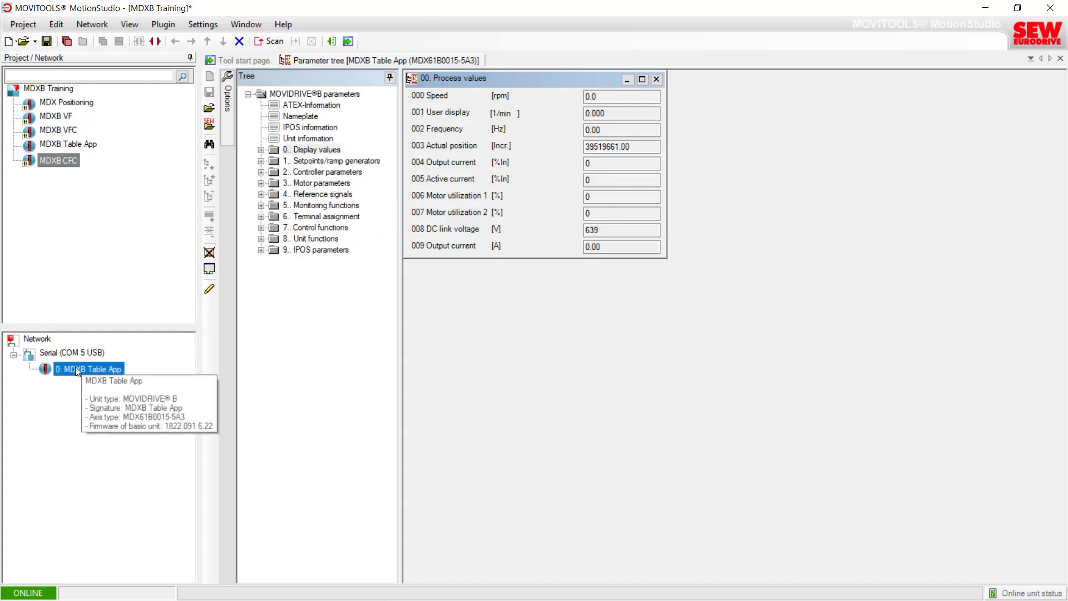
right_click(75, 366)
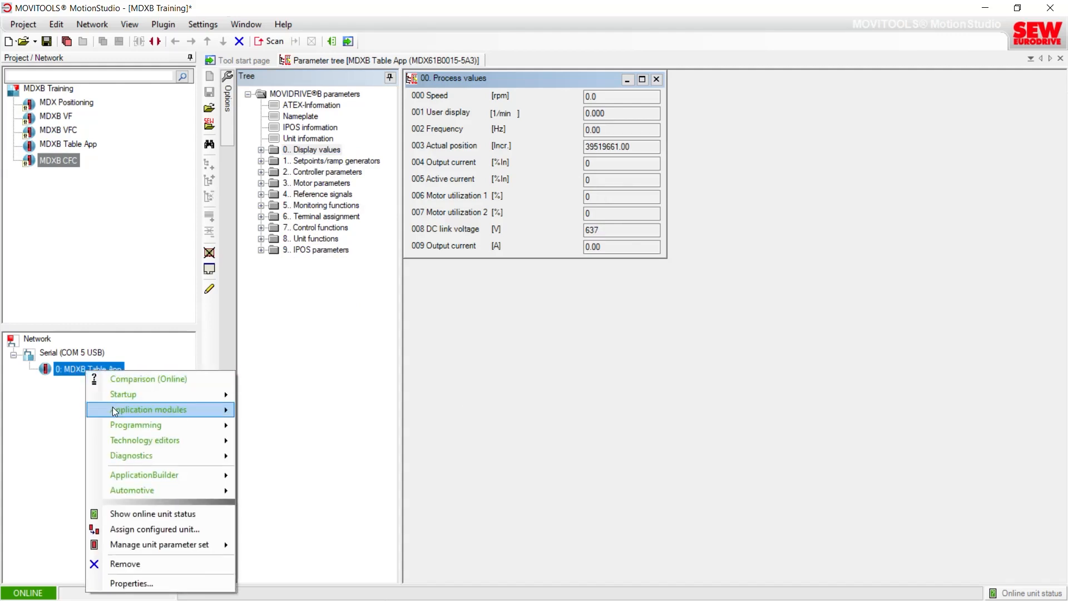
mouse_move(114, 406)
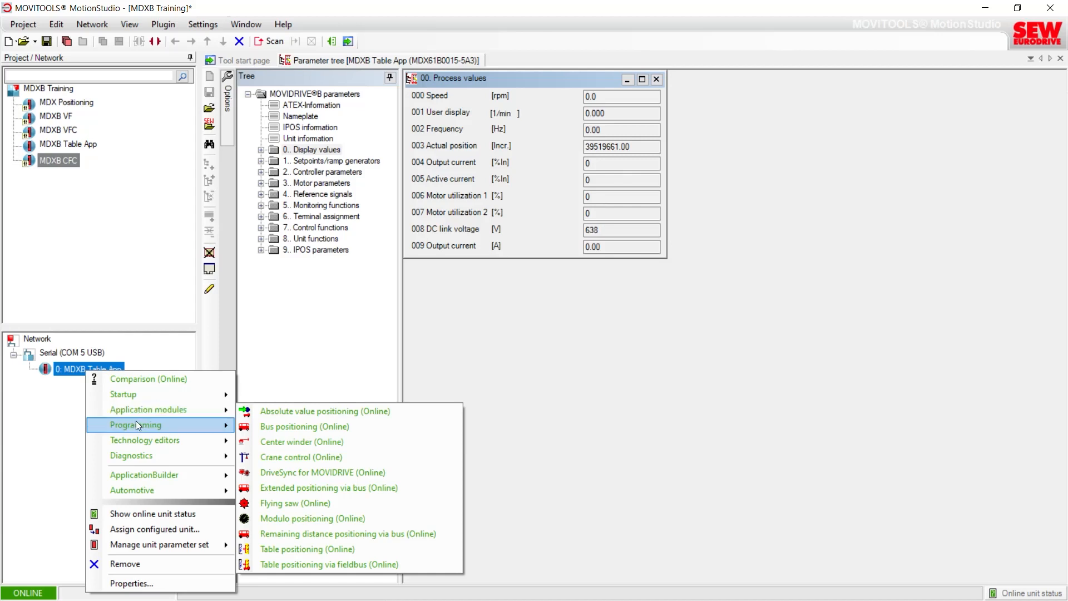
mouse_move(137, 426)
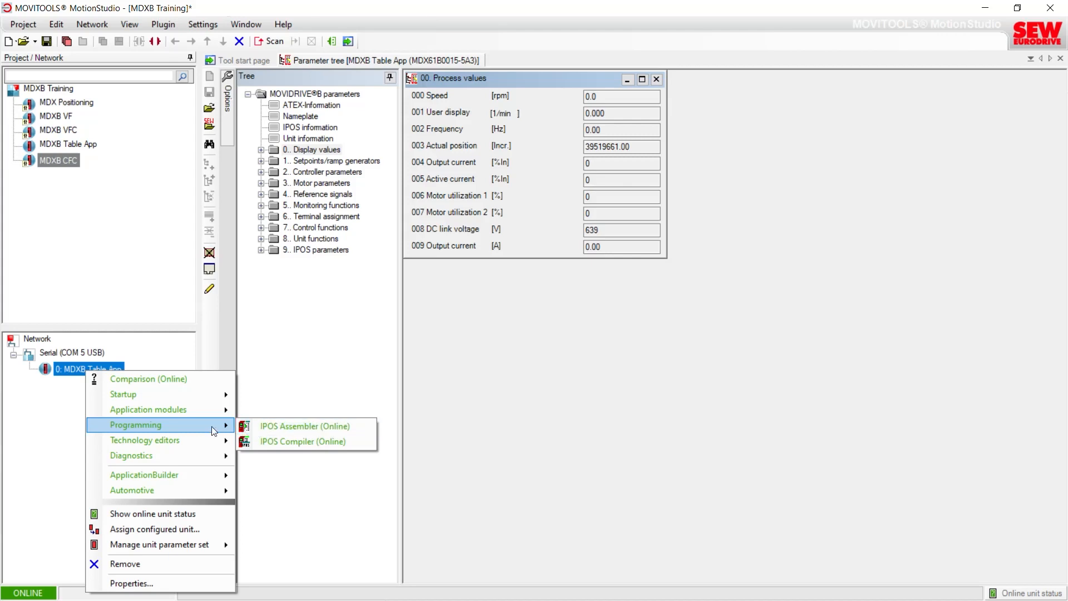
mouse_move(173, 405)
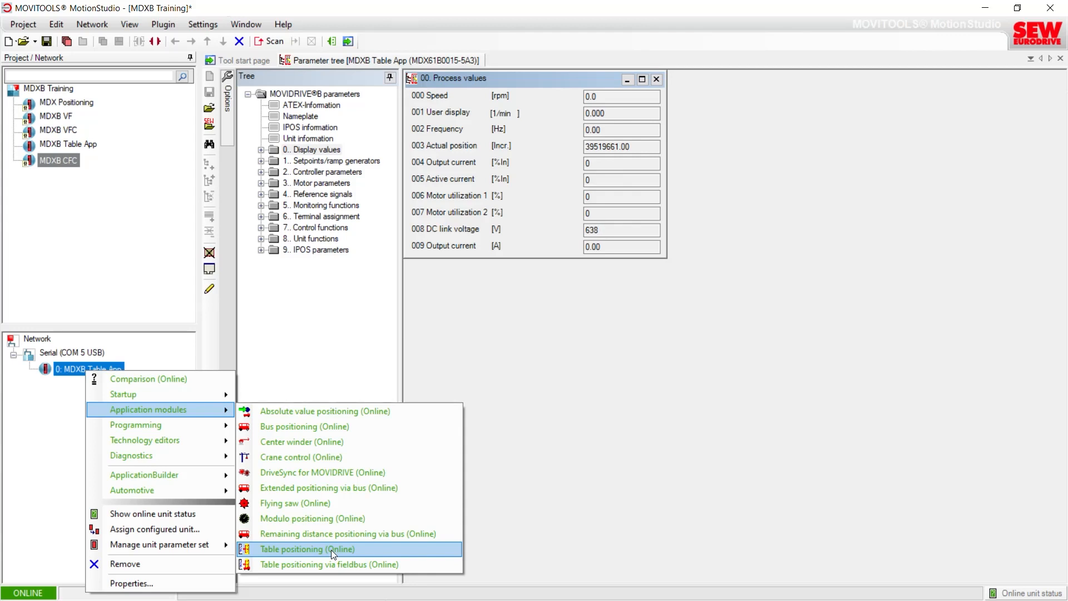
click(332, 550)
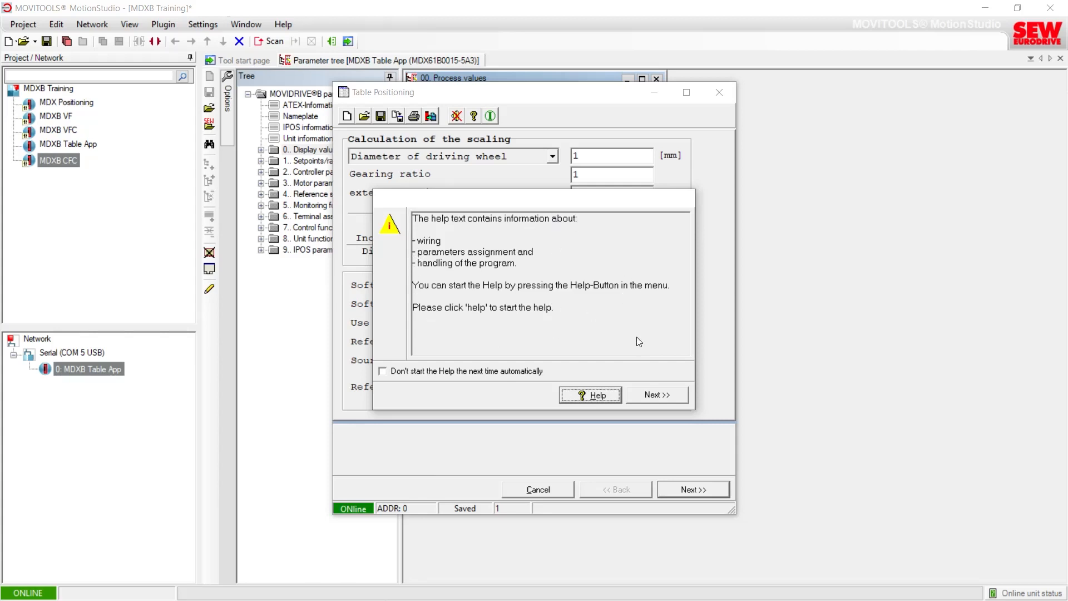
click(589, 397)
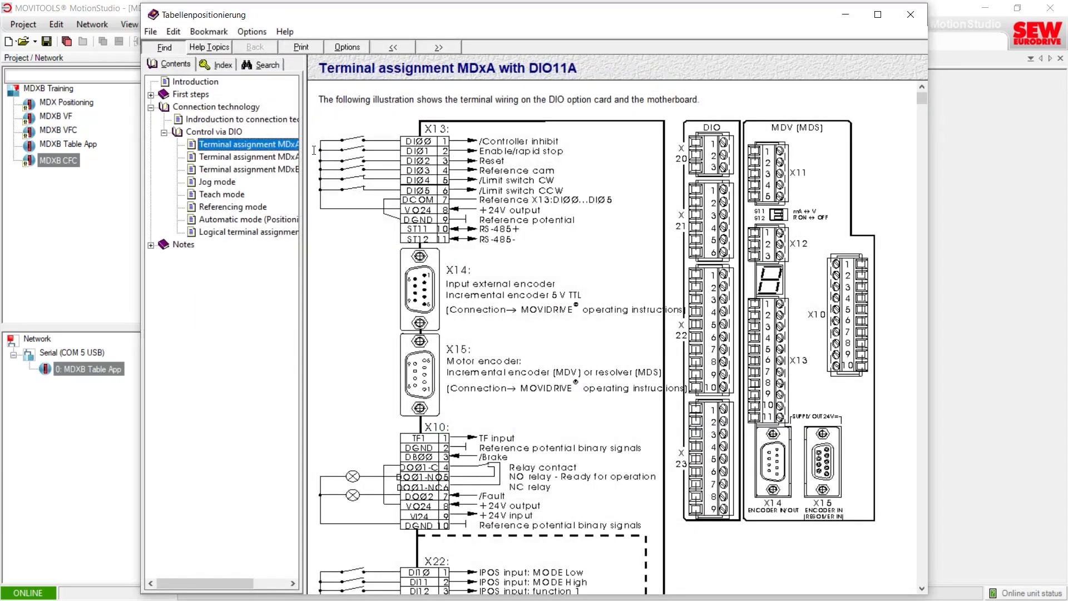
Step: Read the help topic on entering table positions under Table positioning setup, then close the help window
click(165, 133)
click(151, 95)
click(164, 108)
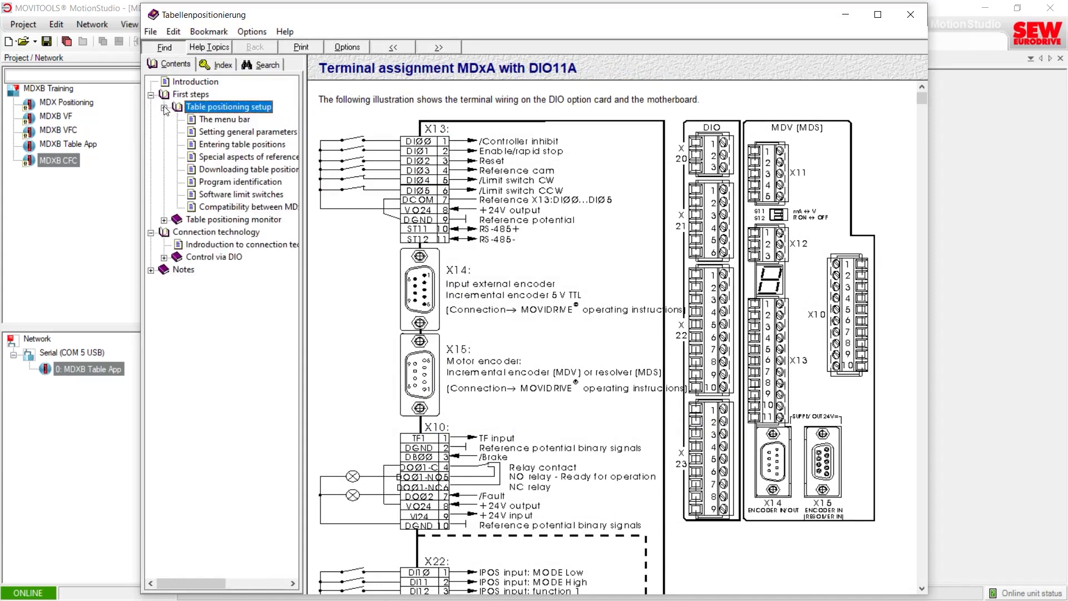
click(218, 145)
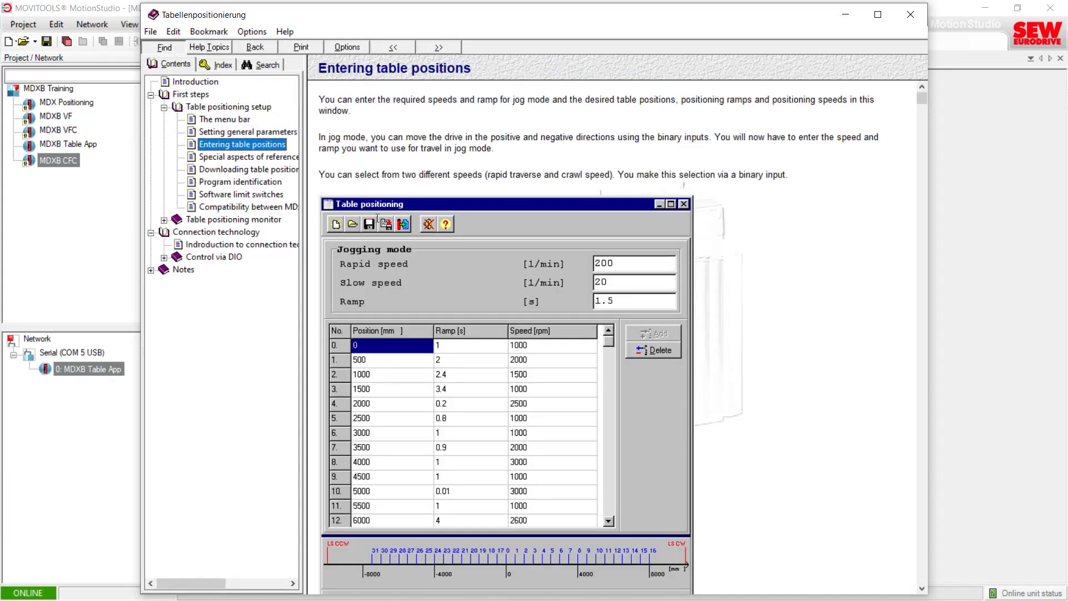
scroll(377, 217, down, 3)
scroll(380, 222, down, 3)
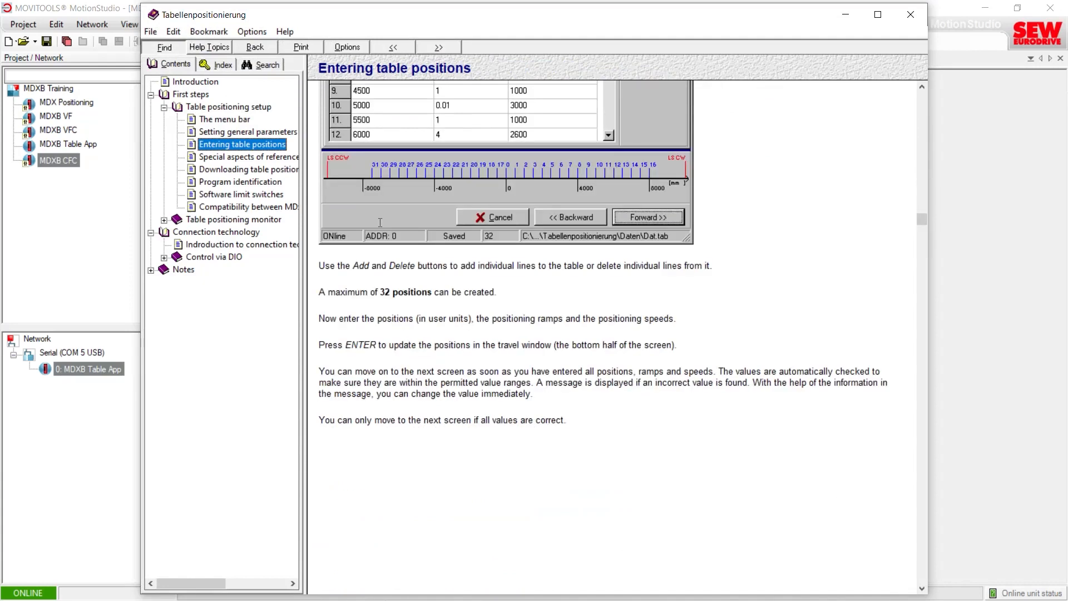
scroll(380, 223, up, 5)
scroll(380, 222, up, 5)
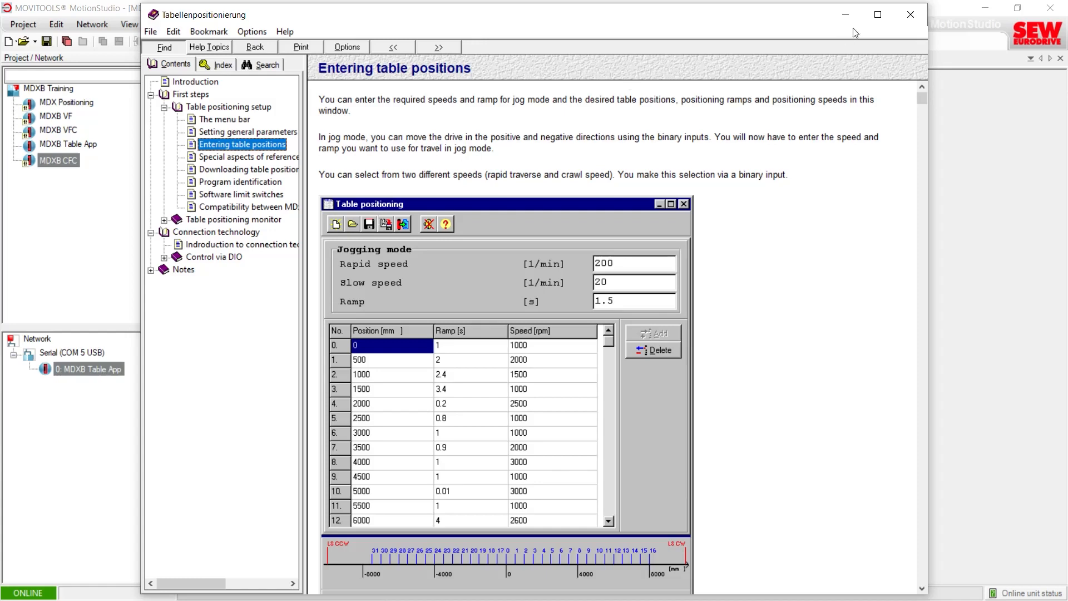
click(910, 15)
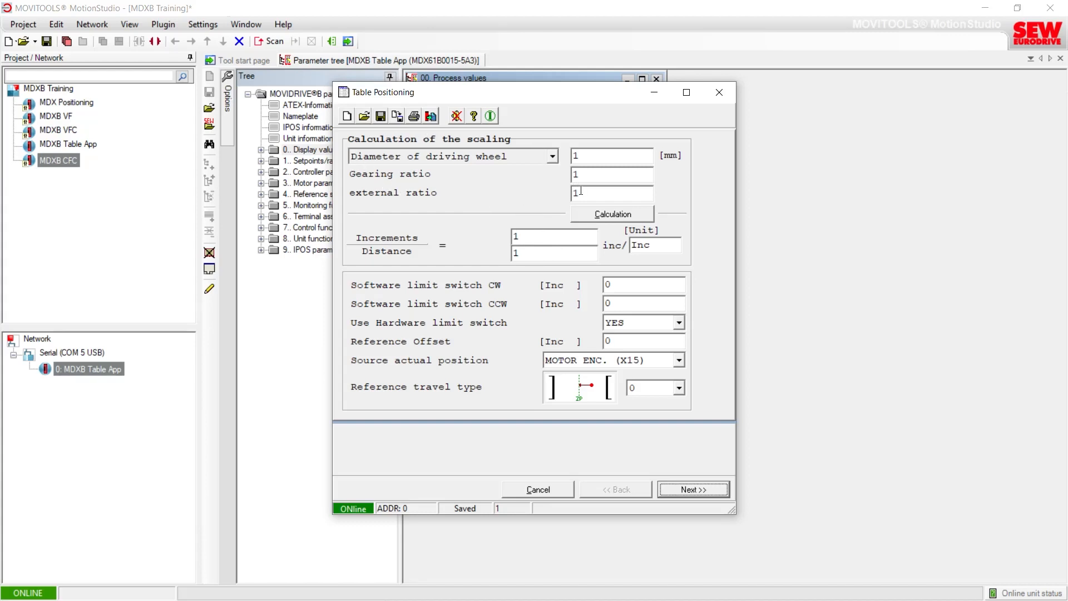
Step: Choose scaling by diameter of driving wheel, set the diameter to 120 mm, and calculate the scaling
click(511, 159)
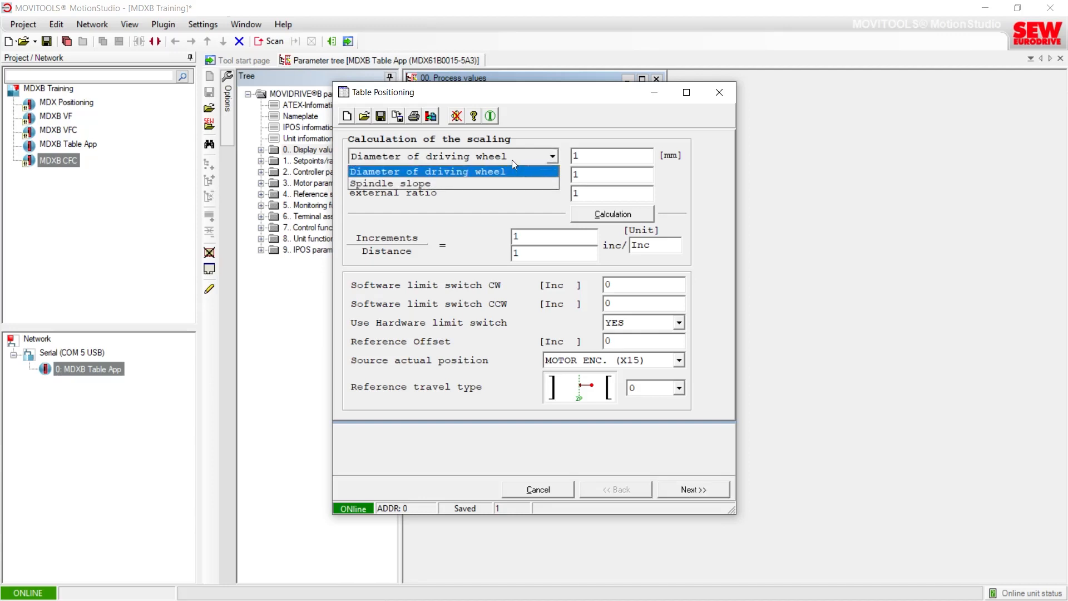
click(413, 171)
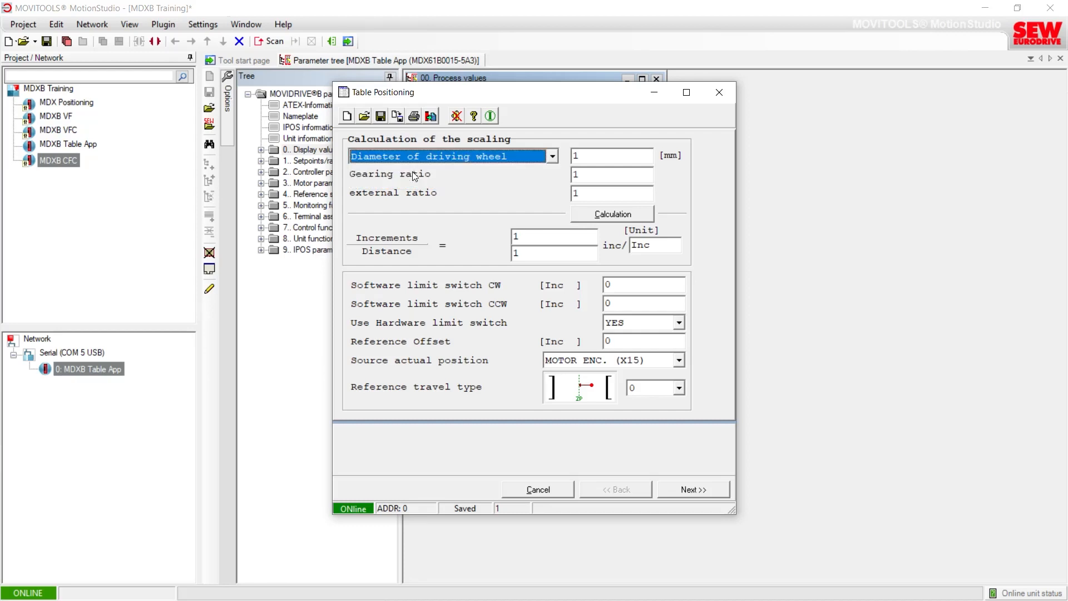
click(600, 156)
drag(600, 156, 571, 157)
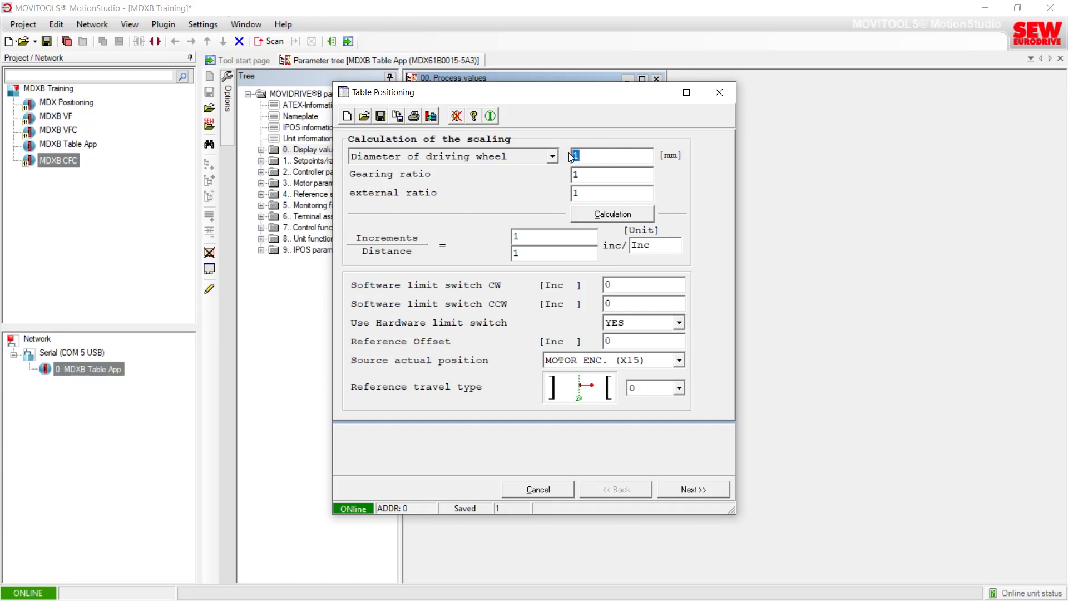
text(120)
click(598, 214)
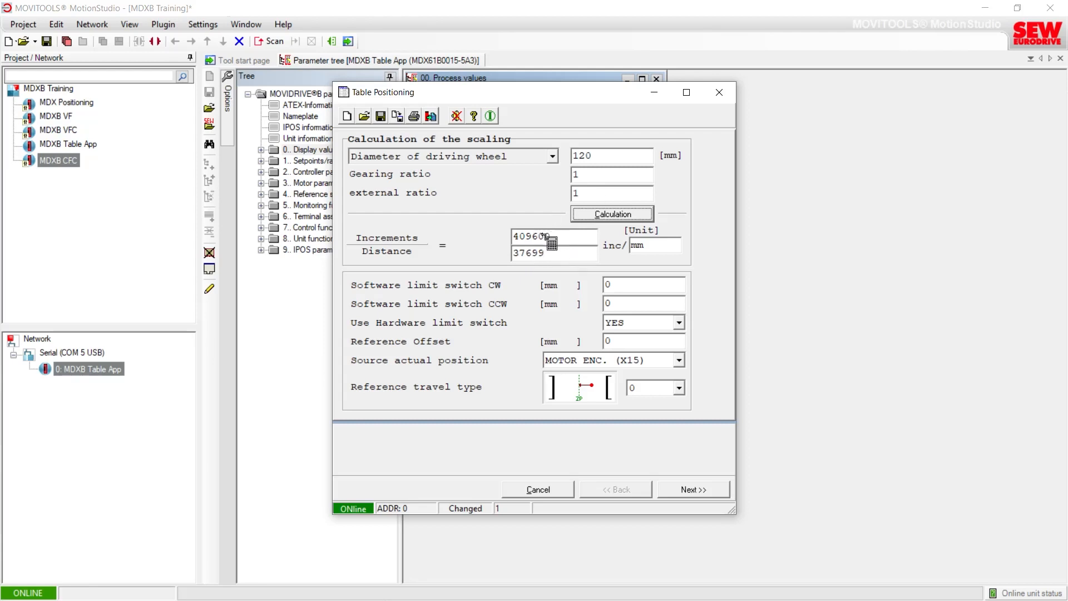
Step: Change the distance unit to inc and then back to mm
double_click(643, 245)
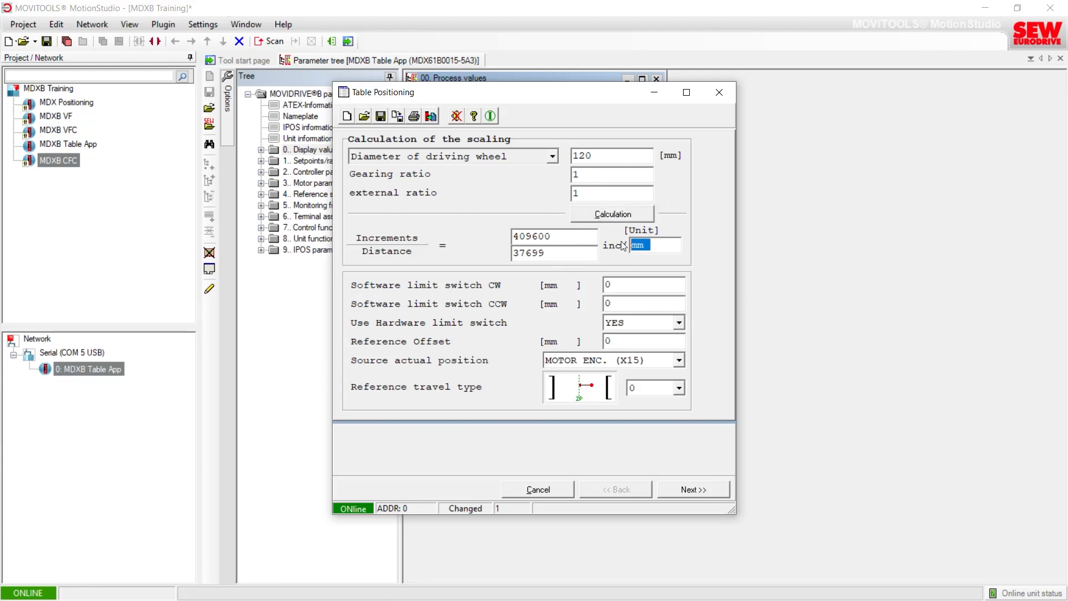
text(inc)
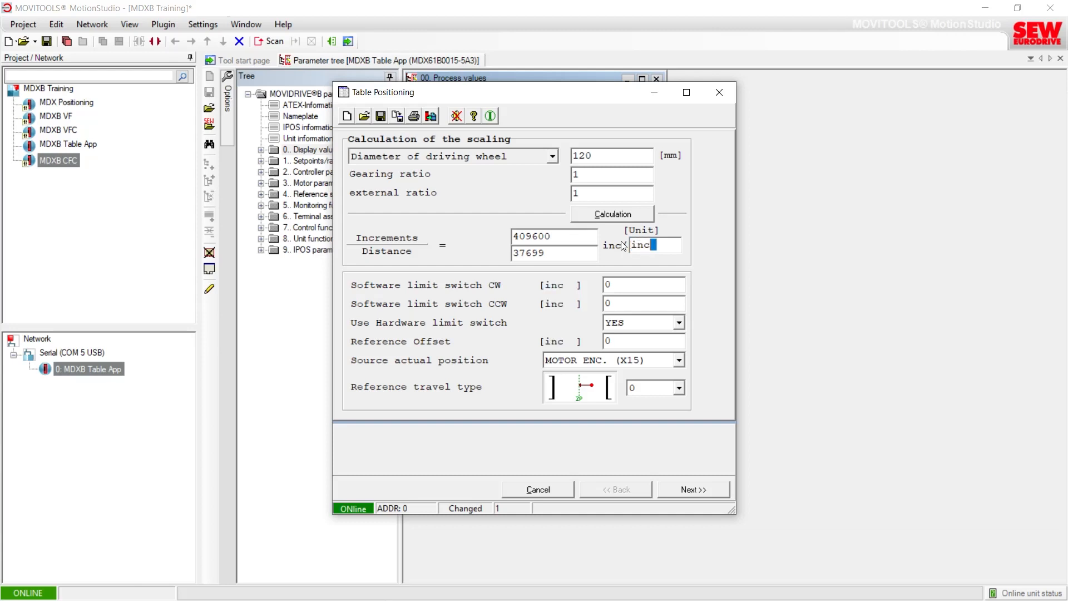
text(h)
drag(662, 244, 634, 242)
text(mm)
Step: Set the software limit switches to 21000 mm clockwise and -21000 mm counterclockwise
click(621, 285)
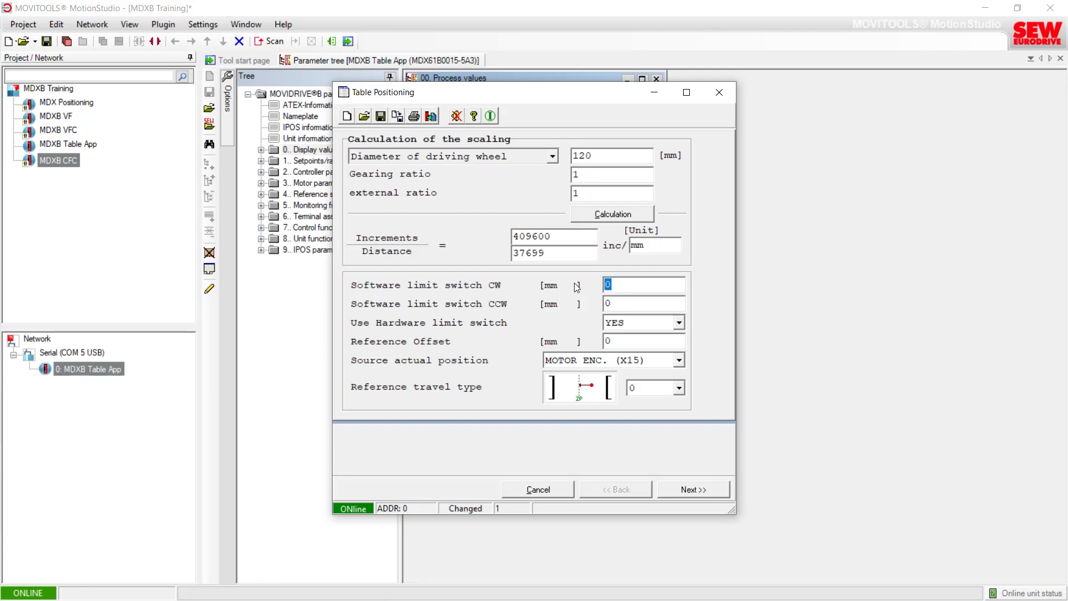
text(21000)
click(623, 301)
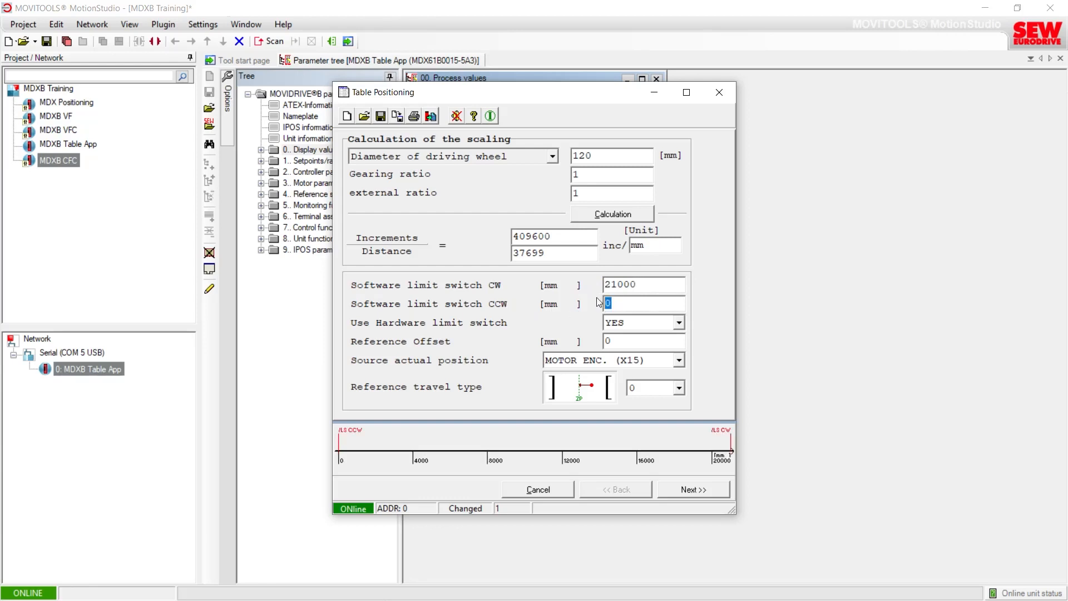
text(-21000)
click(663, 286)
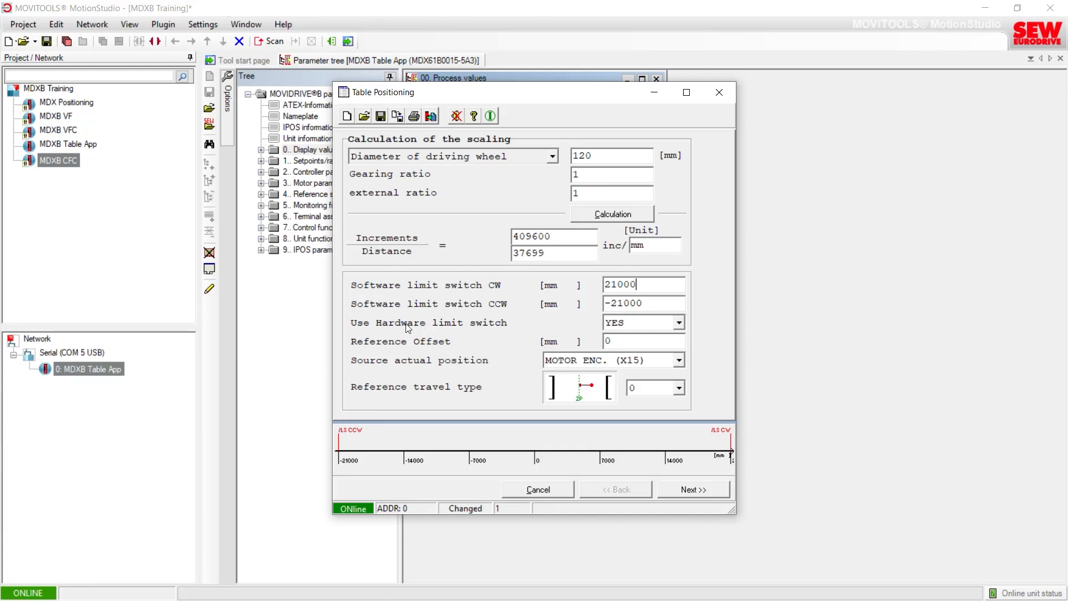
Step: Set Use Hardware limit switch to YES
click(679, 323)
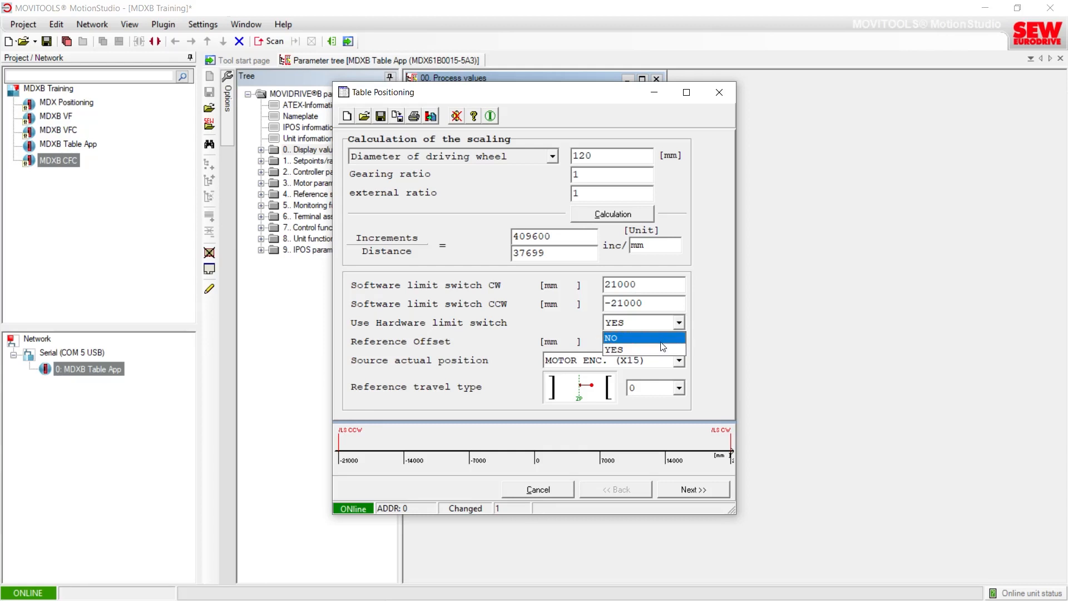
click(623, 348)
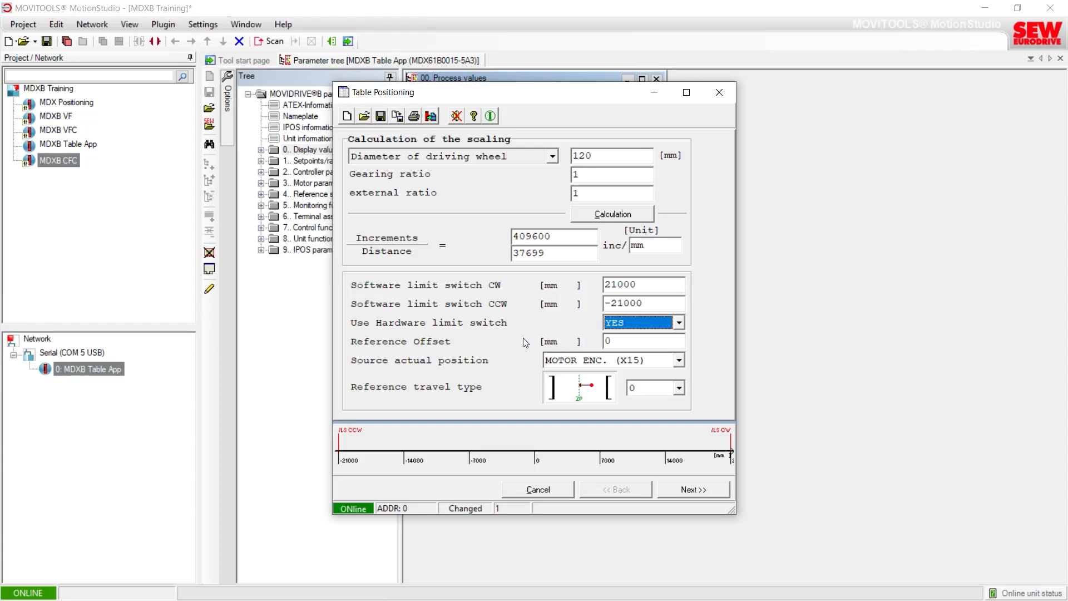
Step: Enter a reference offset of 1200 mm, then reset it to 0
double_click(625, 346)
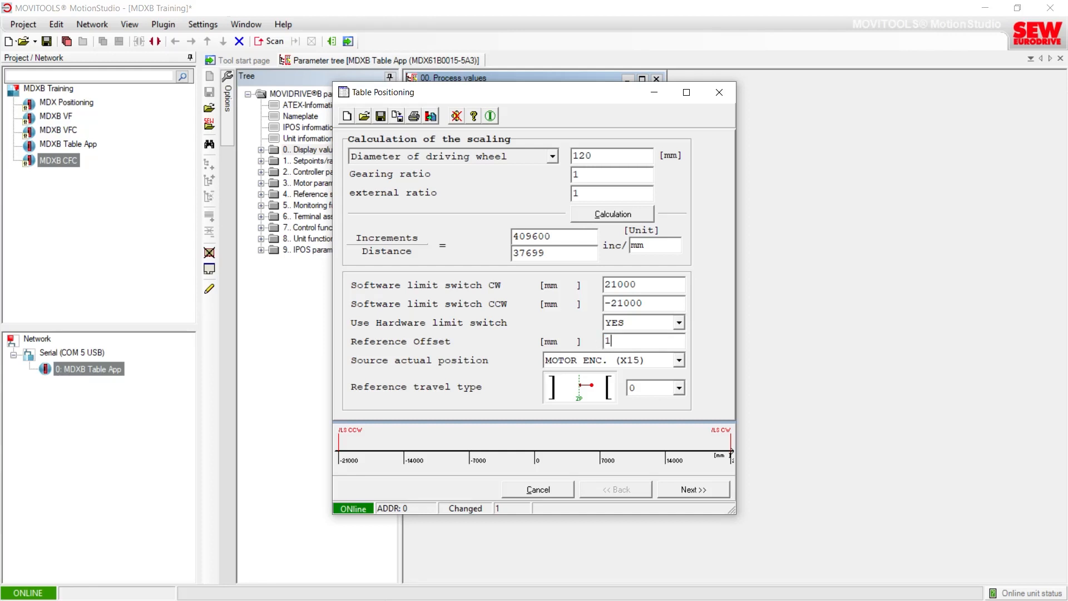
text(1200)
double_click(627, 341)
click(632, 341)
drag(632, 341, 600, 342)
text(0)
Step: Select MOTOR ENC. (X15) as the actual position source and reference travel type 8, then go to the next page
click(584, 366)
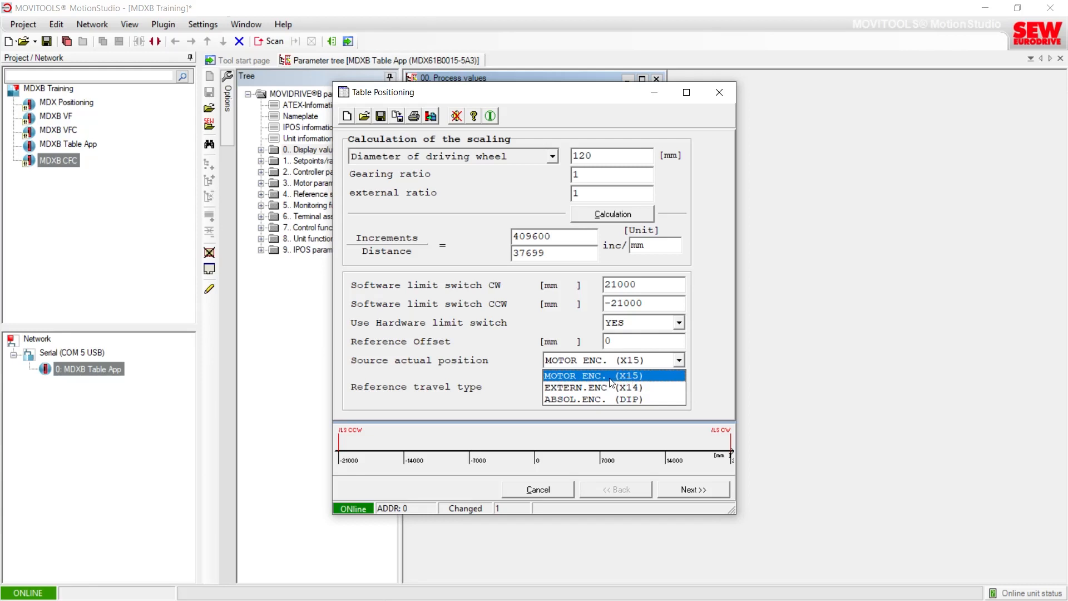
click(610, 377)
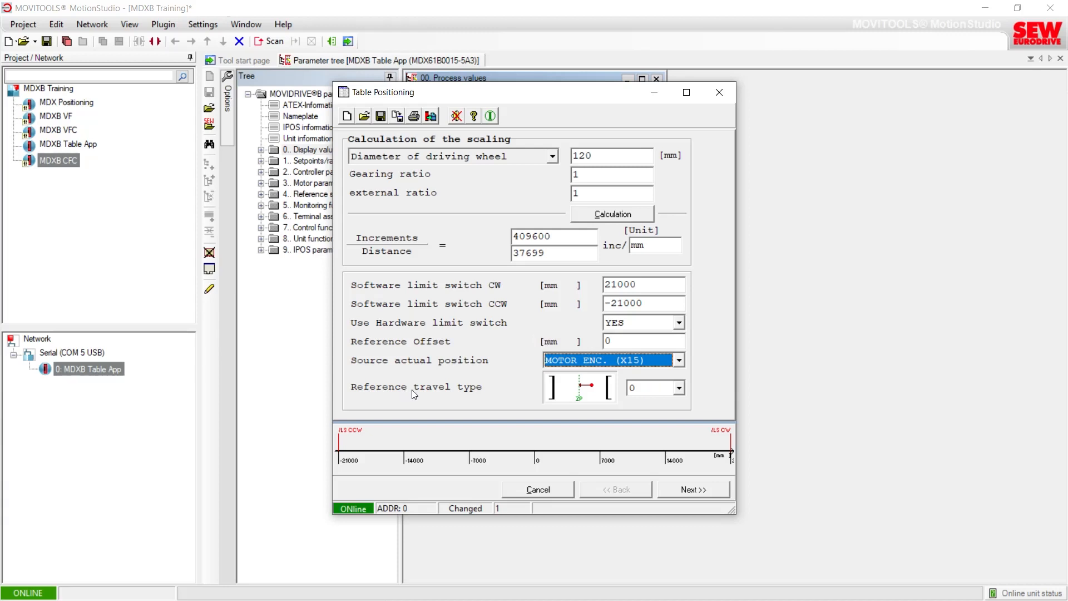
click(680, 389)
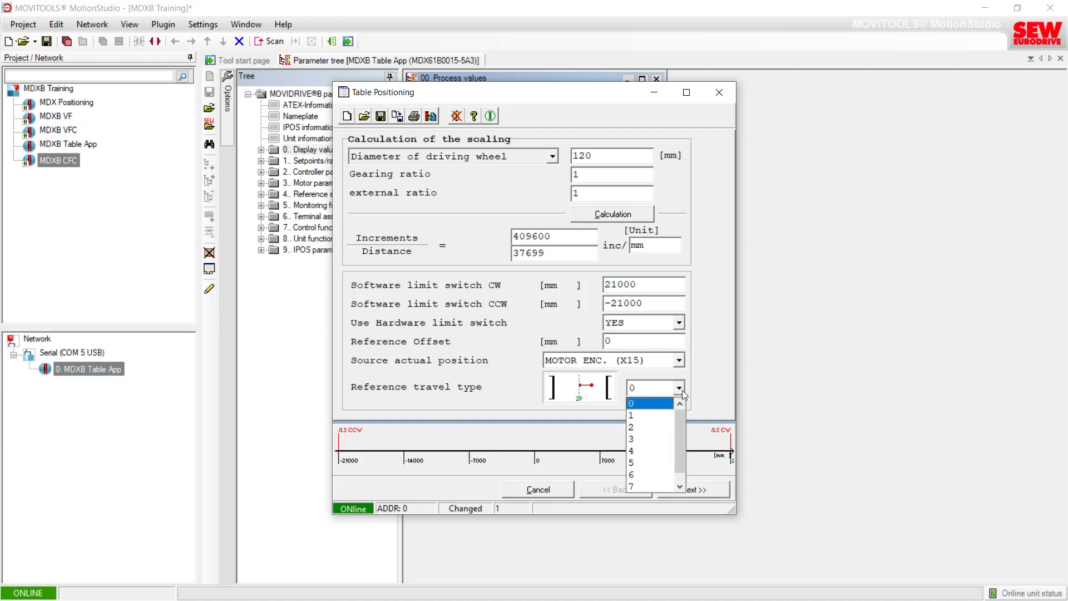
scroll(674, 399, down, 1)
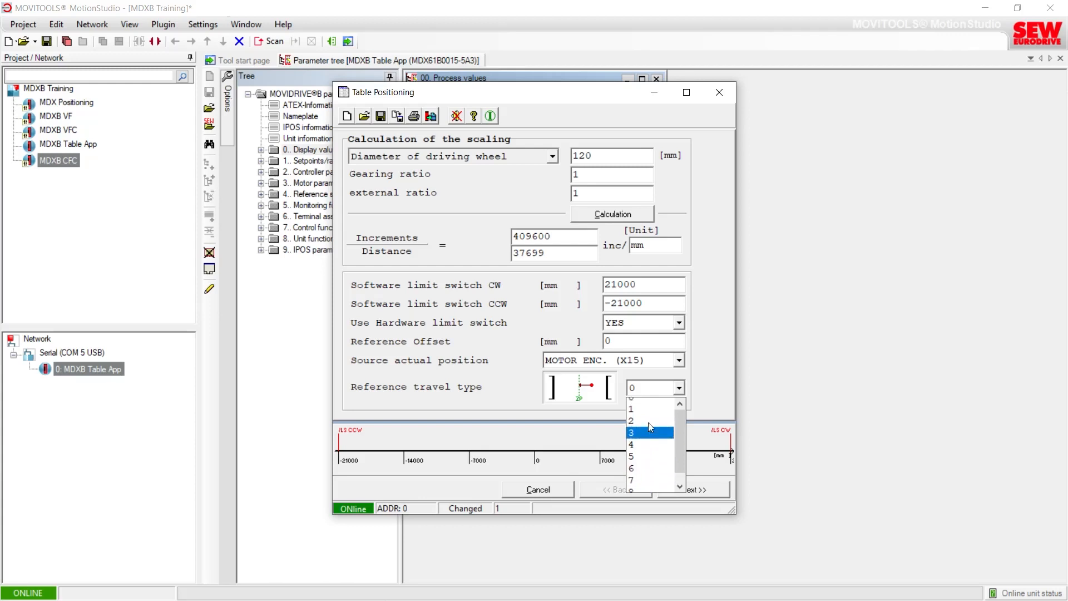
scroll(648, 426, up, 1)
click(649, 438)
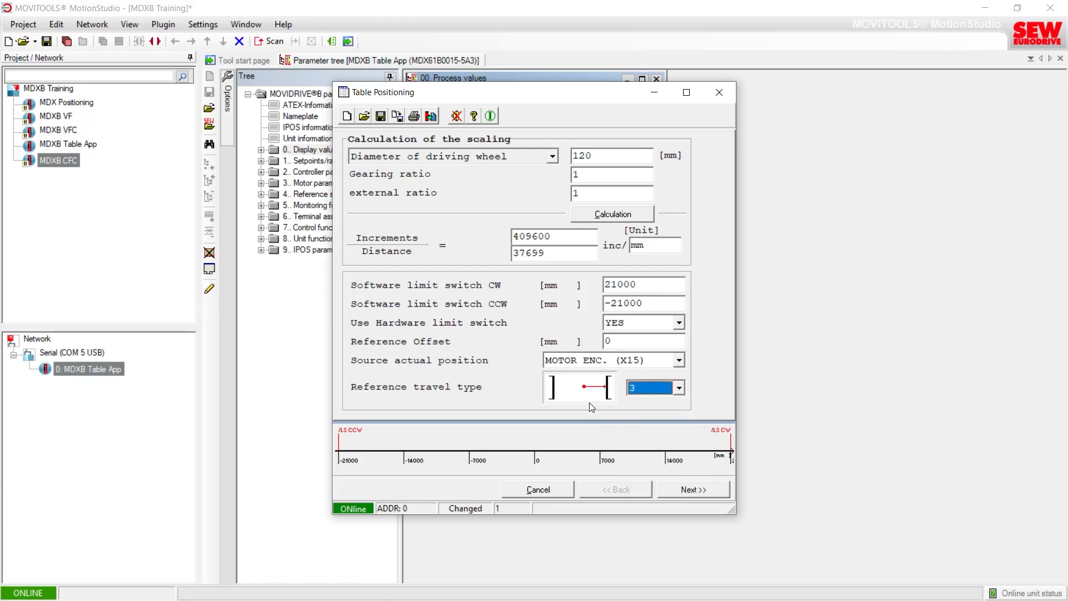
click(657, 389)
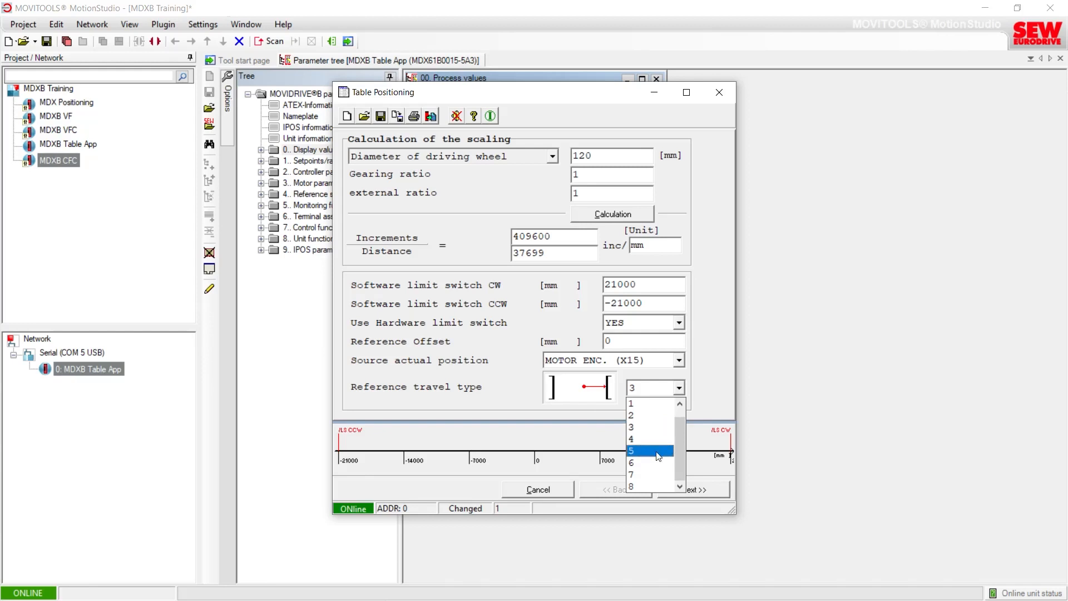
click(652, 484)
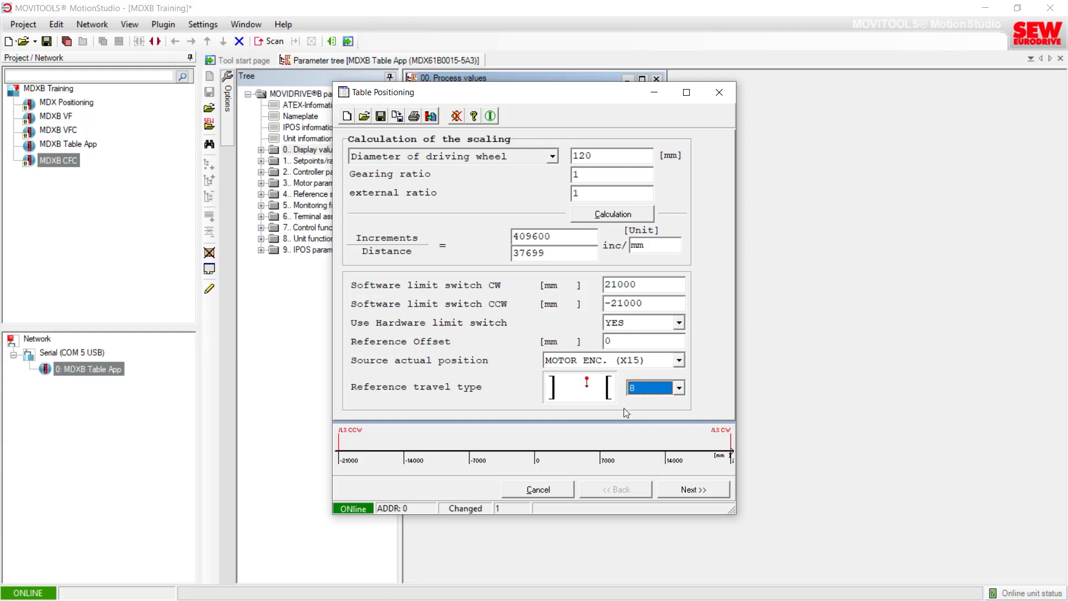
click(690, 491)
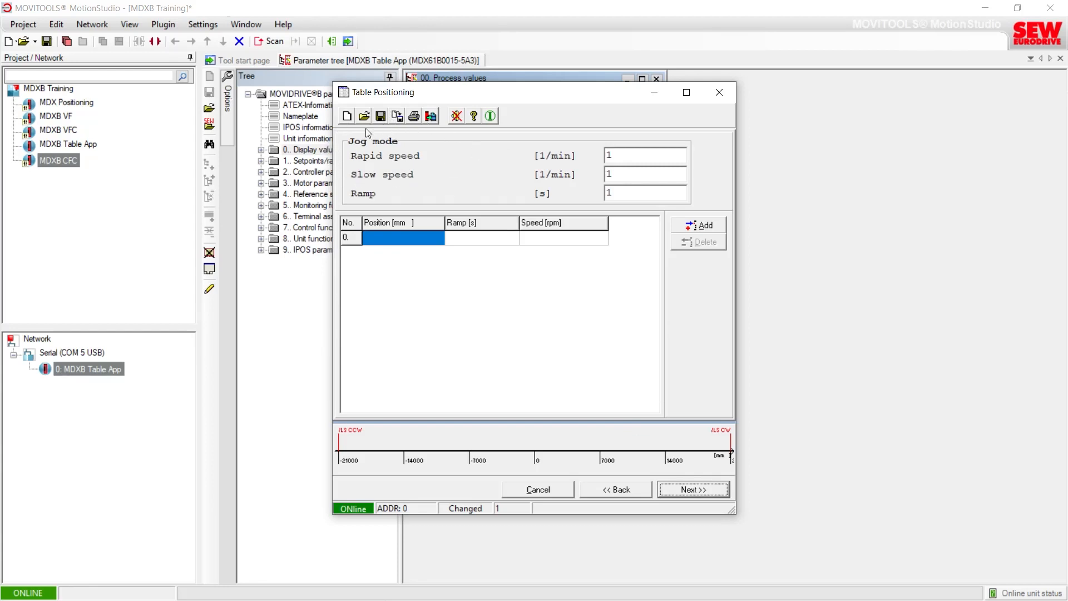
Step: Set jog mode rapid speed to 1500 1/min, slow speed to 500 1/min, and ramp to 2 s
double_click(605, 156)
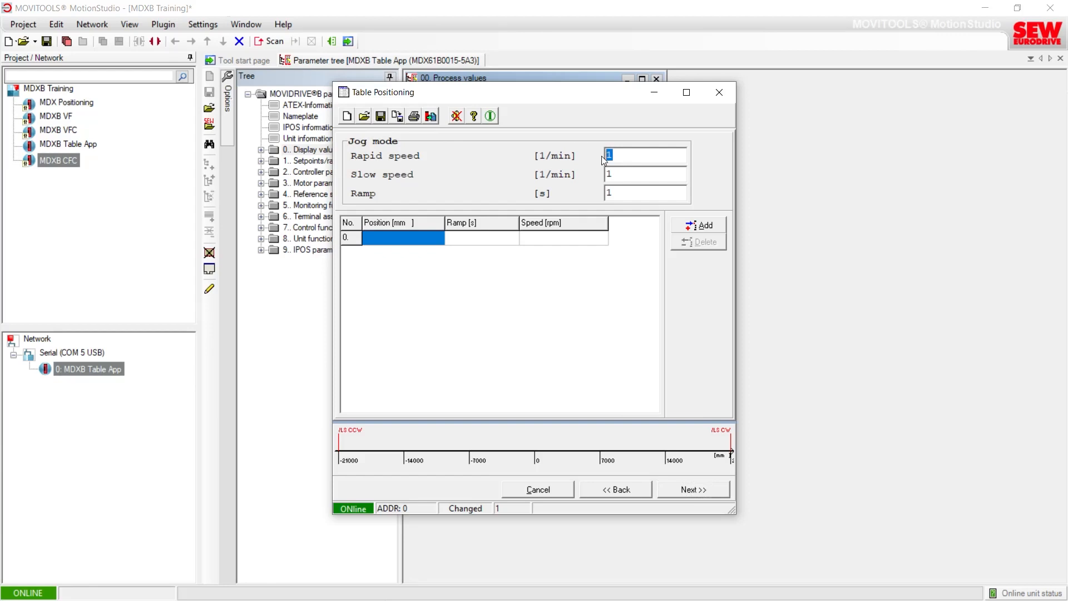
text(1500)
click(625, 175)
text(500)
drag(624, 195, 602, 194)
text(2)
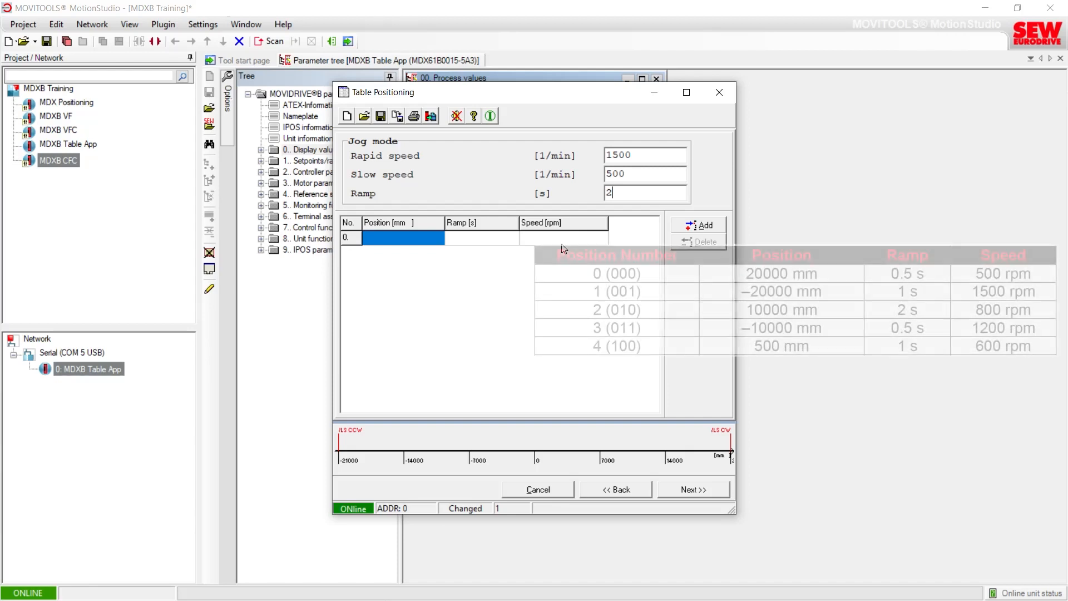
Step: Enter table position 0 as 20000 mm with a 0.5 s ramp and 500 rpm speed
drag(520, 100, 307, 105)
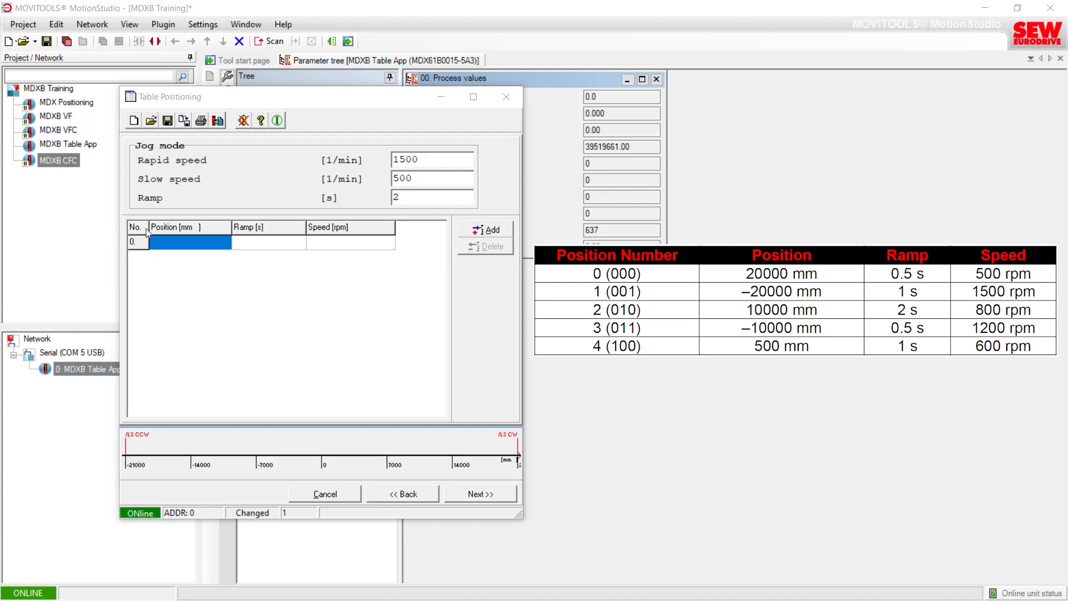
click(163, 247)
click(162, 244)
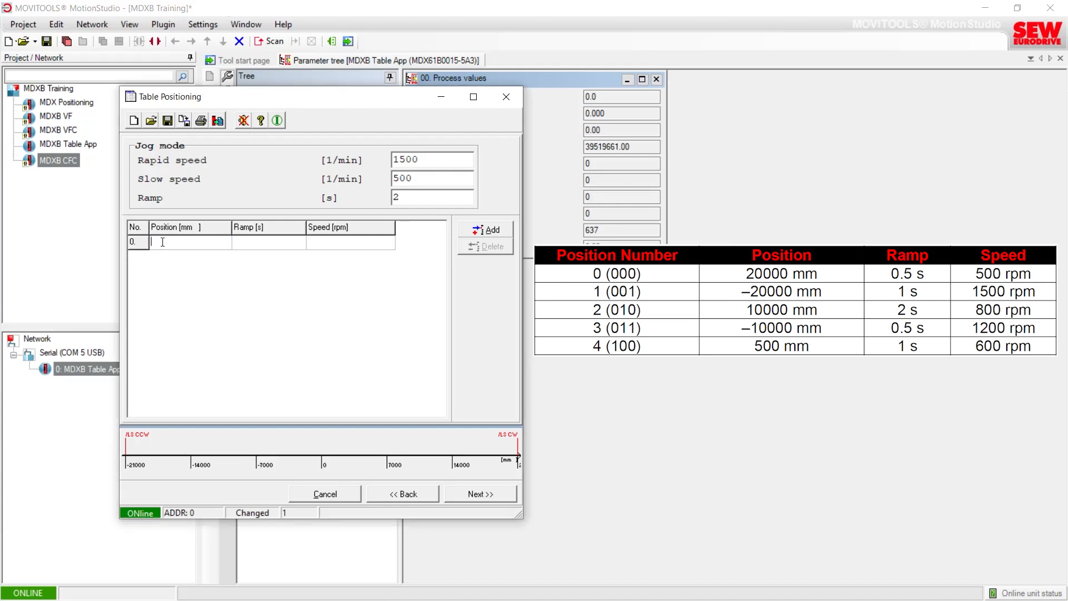
text(20000)
click(258, 247)
text(0.5)
click(319, 244)
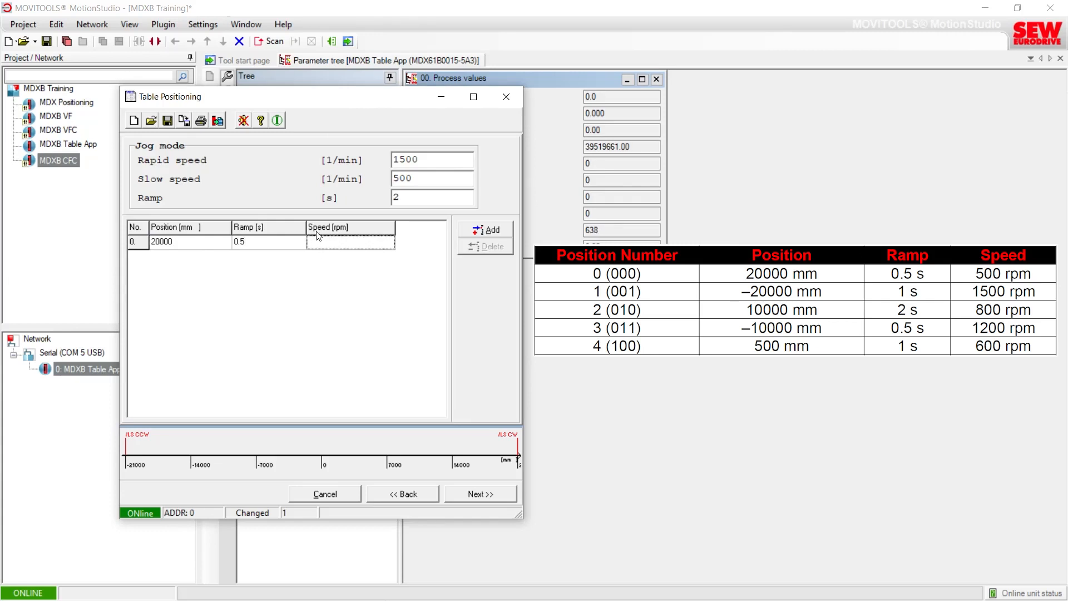
text(500)
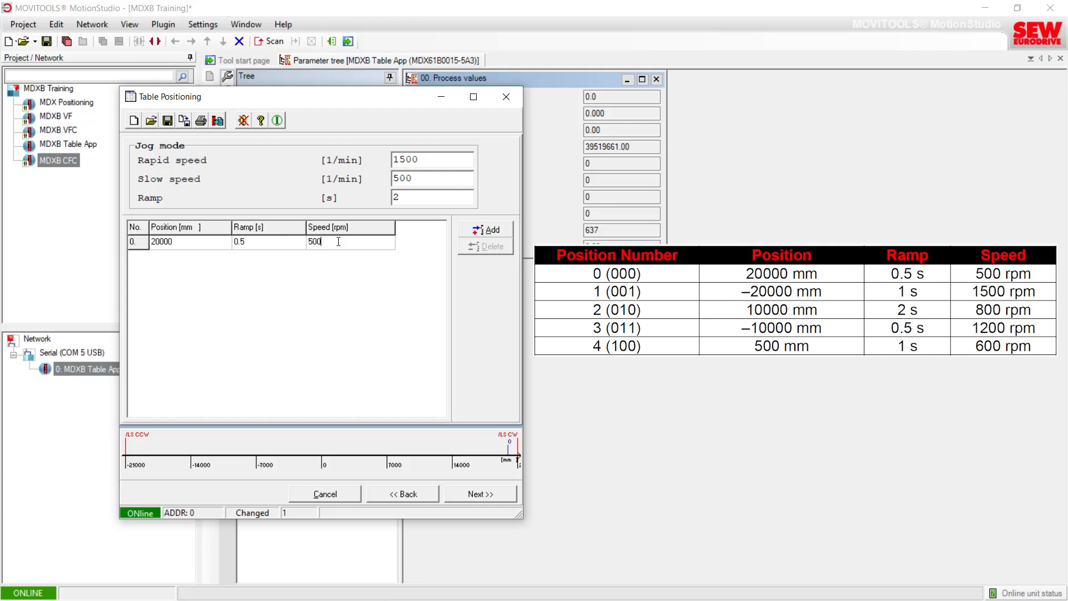
Step: Add table position 1 as -20000 mm with a 1 s ramp and 1500 rpm speed
click(486, 230)
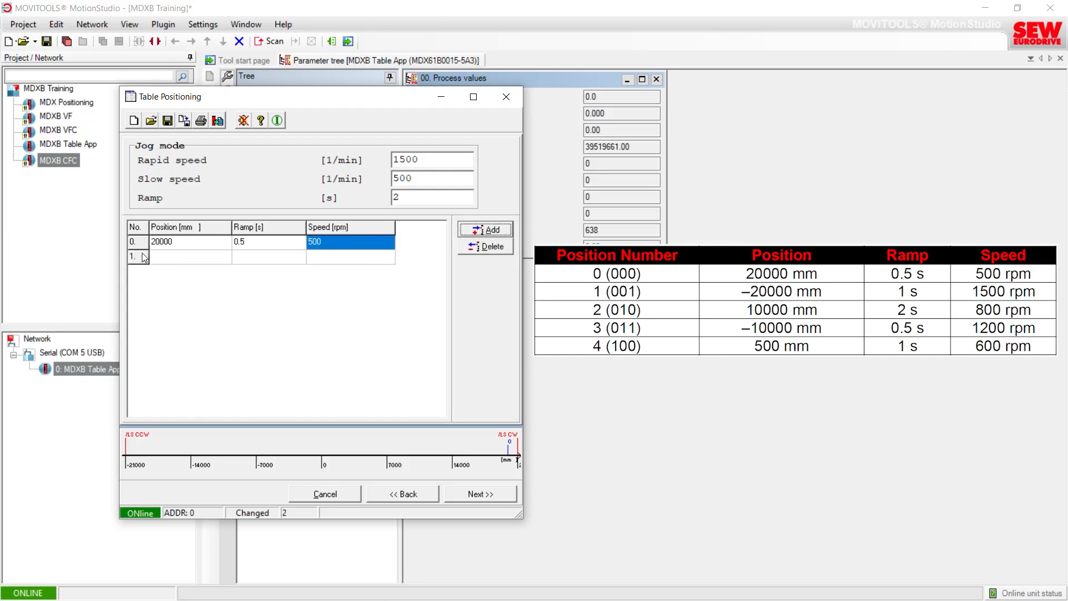
click(174, 259)
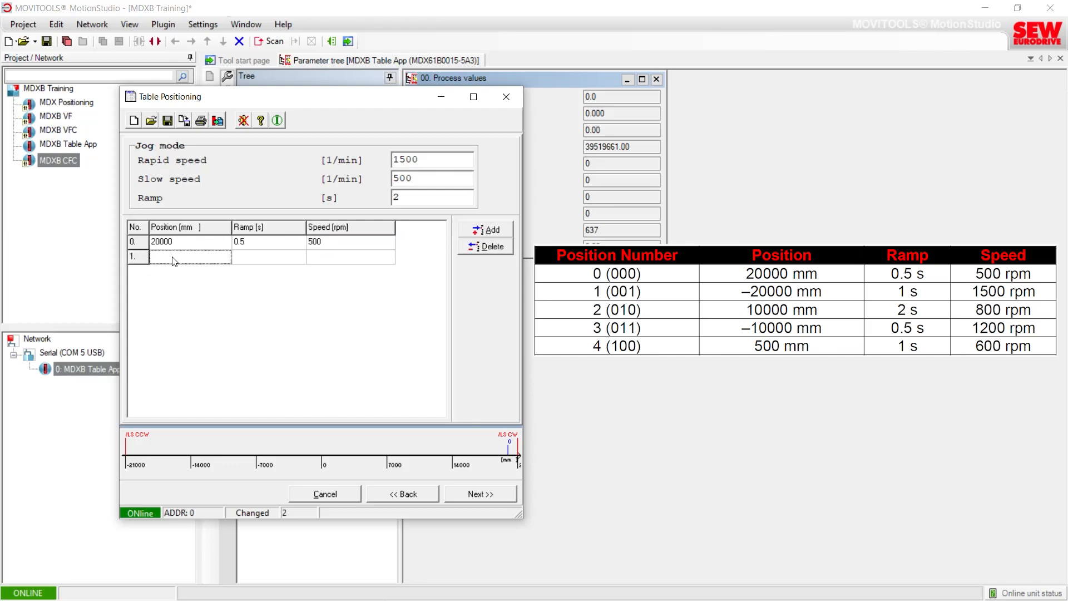
text(-20000)
click(279, 259)
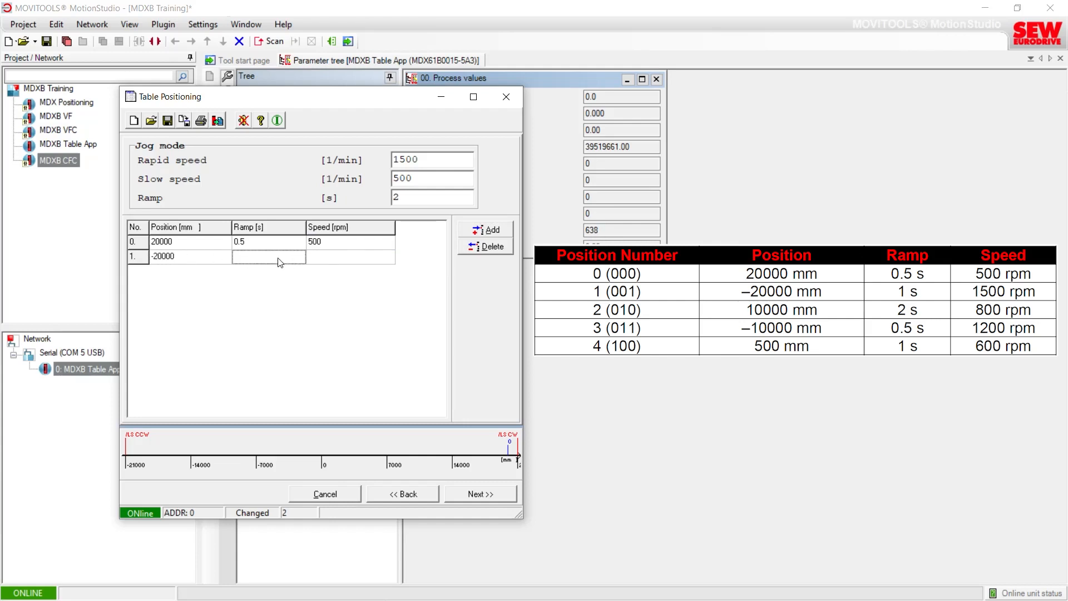
text(1)
click(325, 258)
text(1500)
Step: Add table position 2 as 10000 mm with a 2 s ramp and 800 rpm speed
click(482, 231)
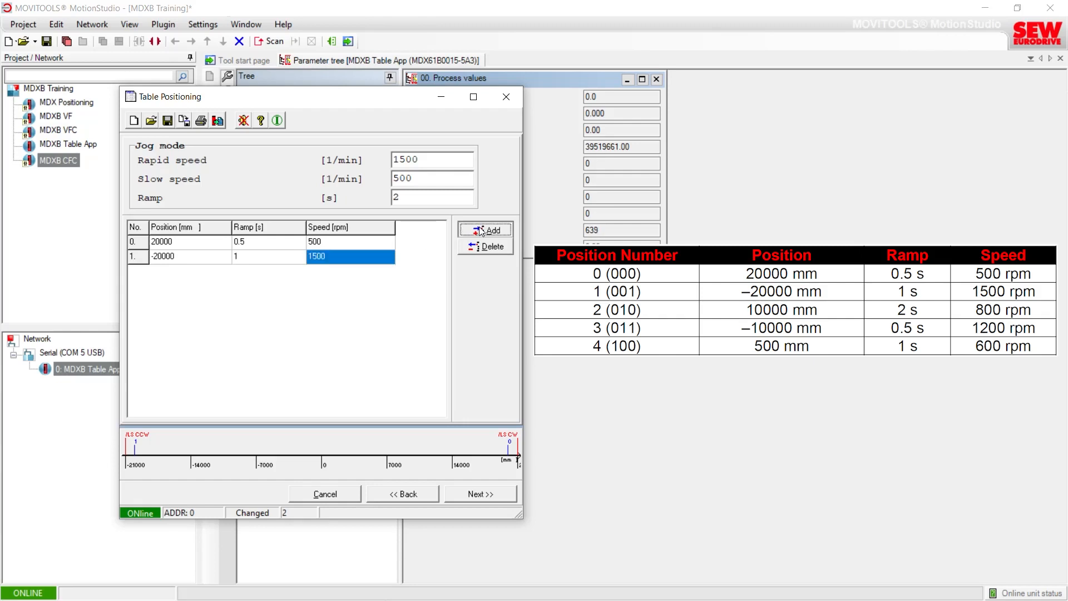
click(188, 274)
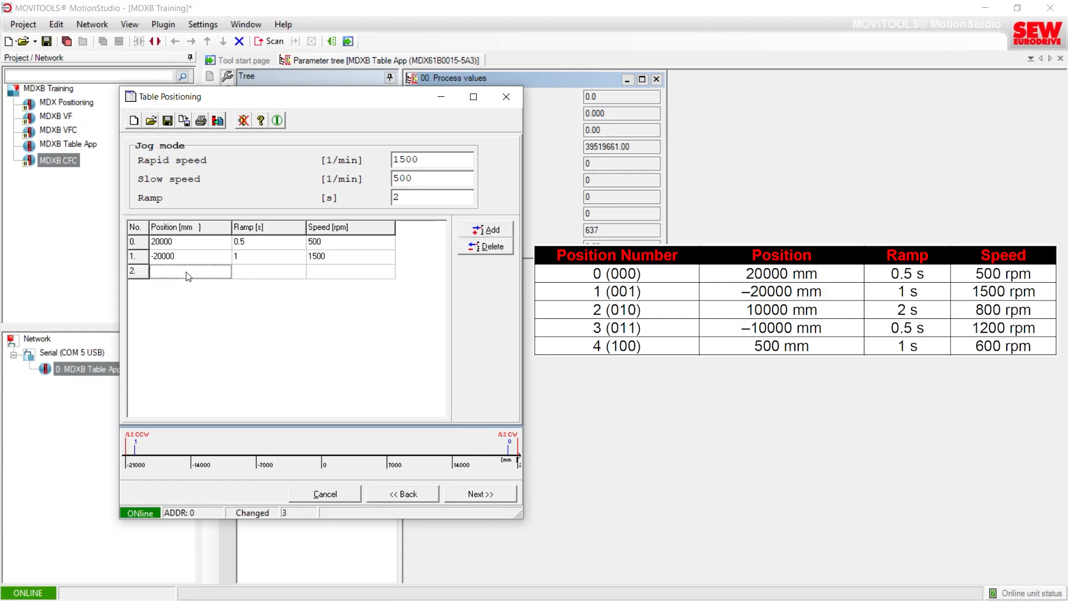
click(186, 272)
text(10000)
key(Tab)
text(2)
key(Return)
click(314, 271)
text(800)
key(Return)
Step: Enter table position 3 as -10000 mm with a 0.5 s ramp and 1200 rpm speed
click(170, 285)
text(-10000)
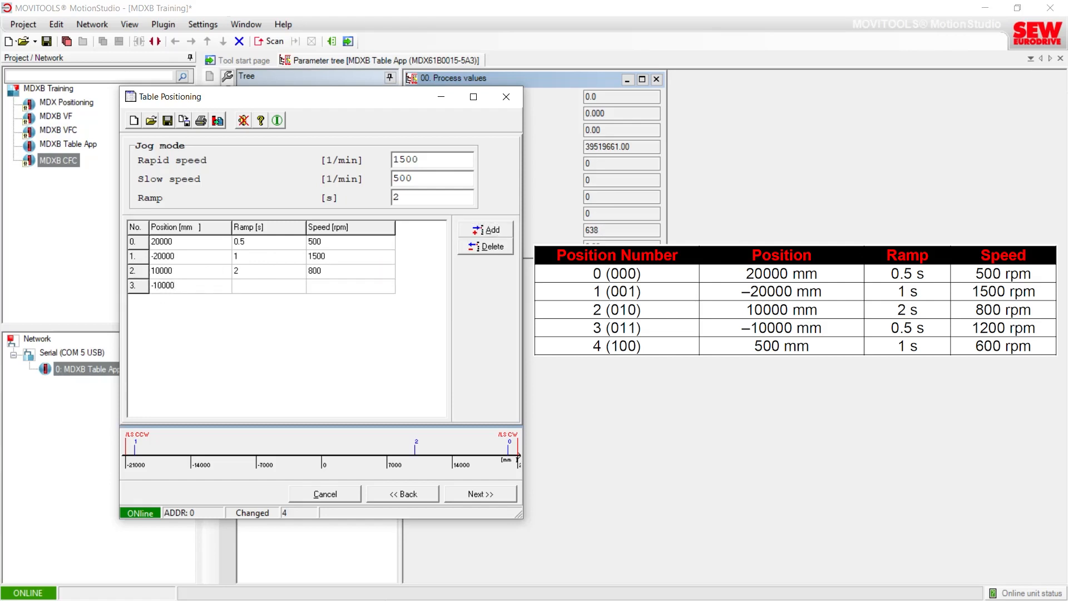
key(Tab)
text(0.5)
key(Tab)
text(1200)
key(Return)
Step: Enter table position 4 as 500 mm with a 1 s ramp and 600 rpm speed
click(191, 305)
text(500)
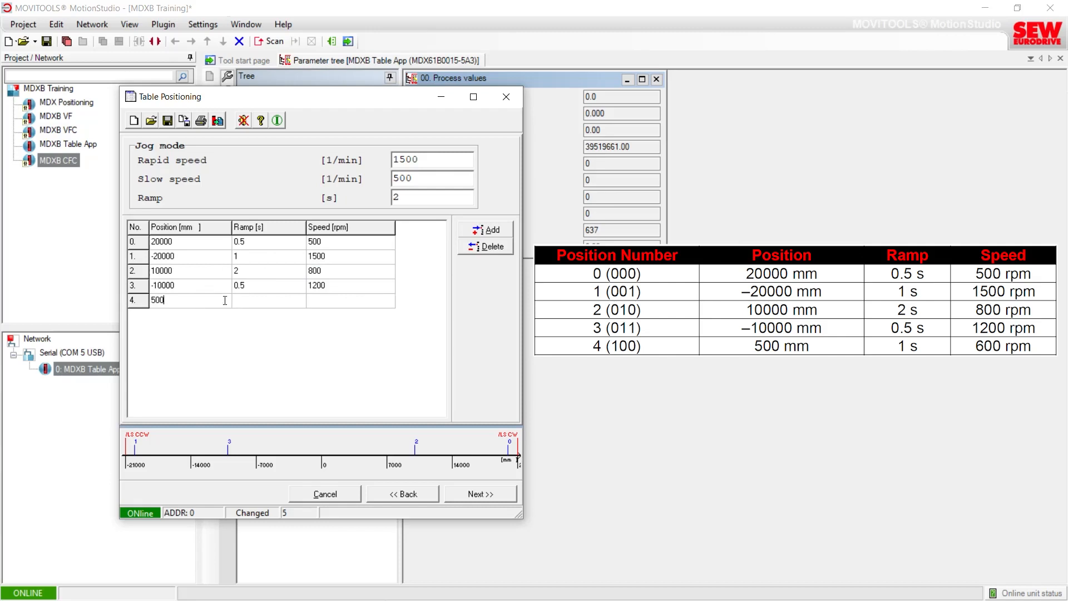
key(Tab)
text(1)
key(Tab)
text(600)
click(341, 311)
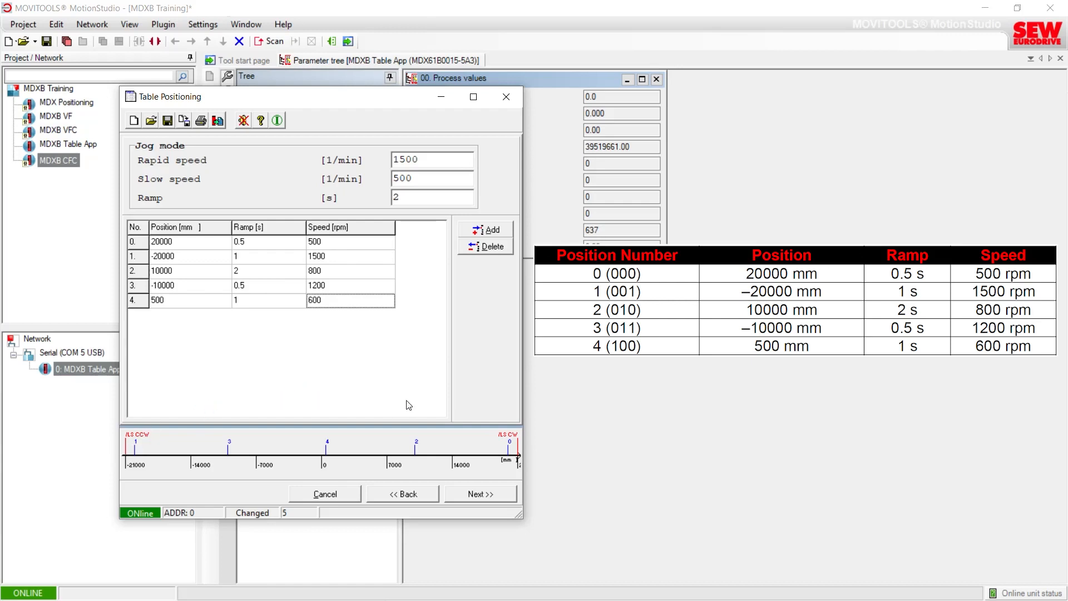
Step: Continue to the next page and save the position table as Table App V1
click(470, 494)
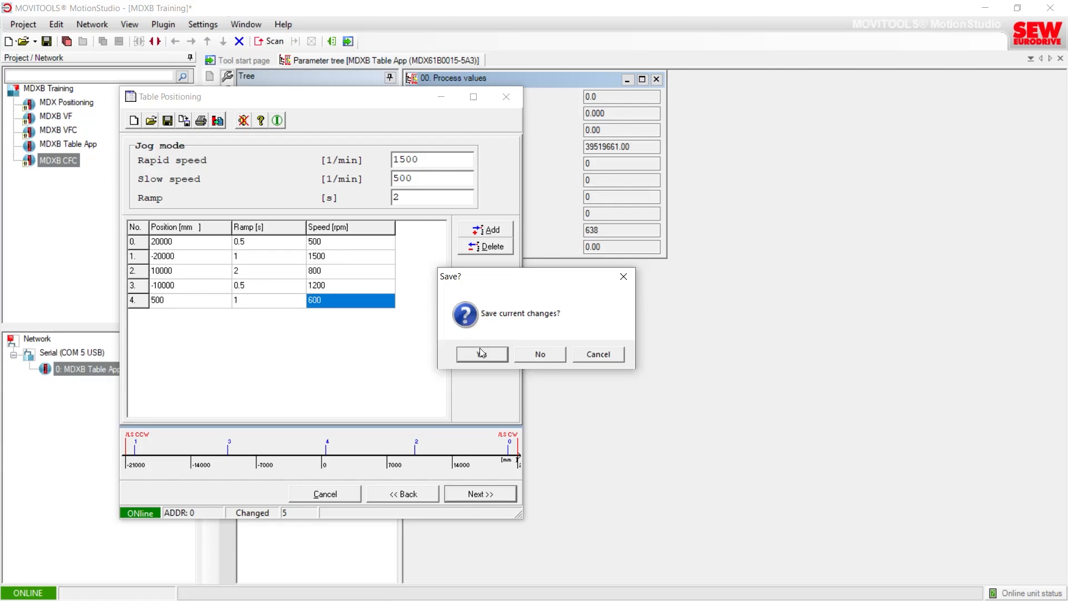
click(489, 355)
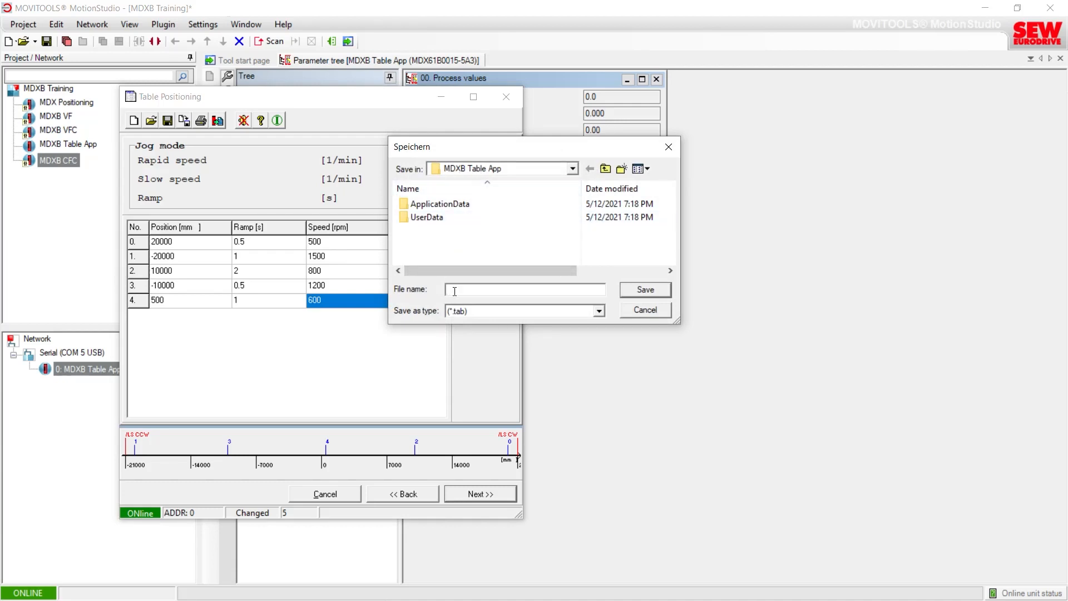
text(Table App V1)
click(645, 290)
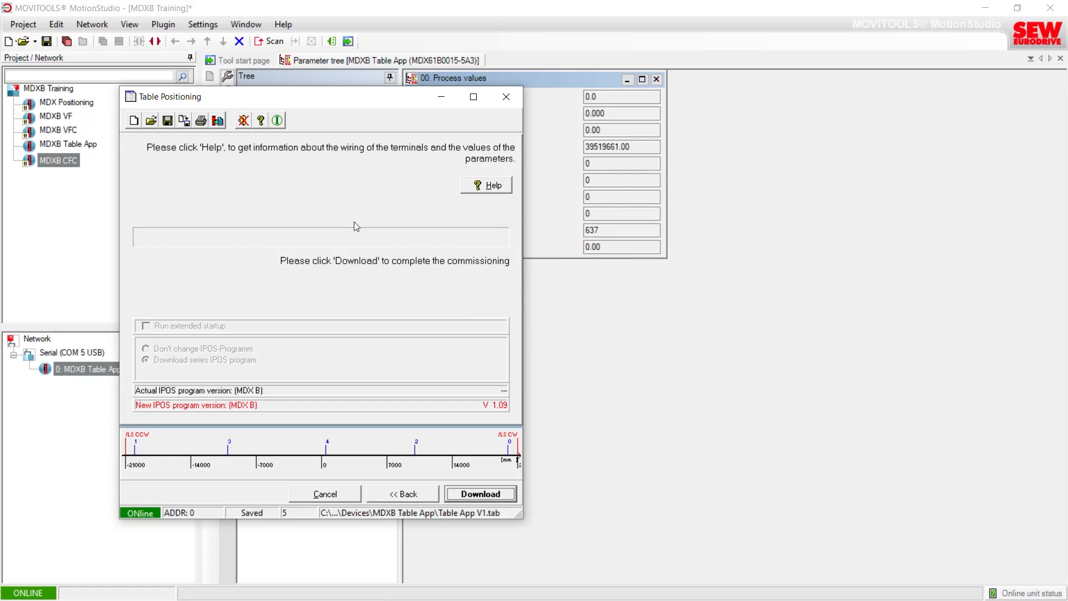
Step: Browse the MDXB Training project folder to the MDXB Table App device folder and check the saved table file
drag(285, 101, 496, 132)
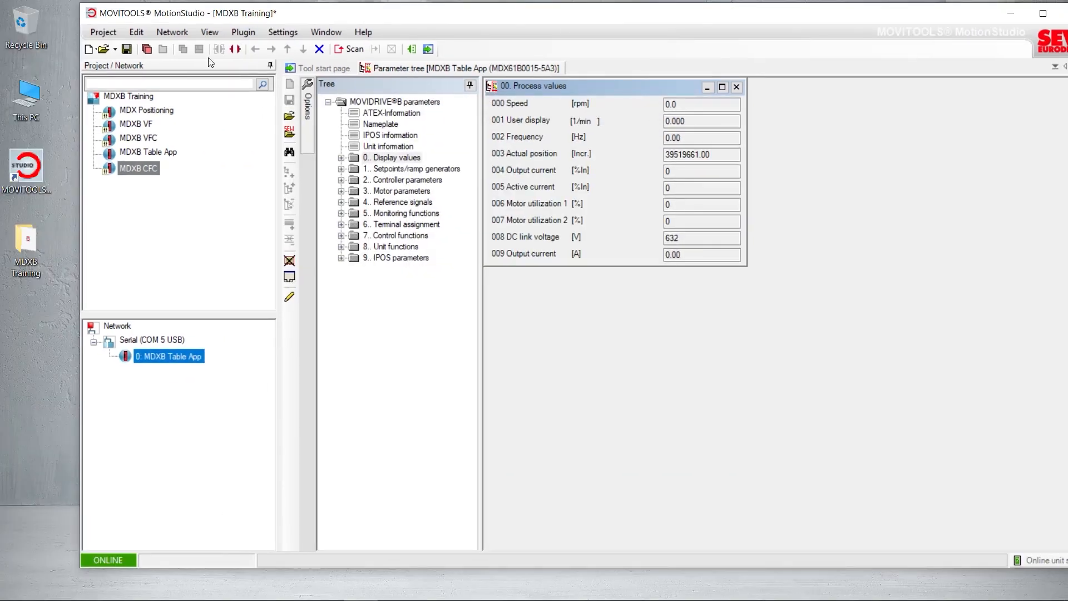
double_click(34, 245)
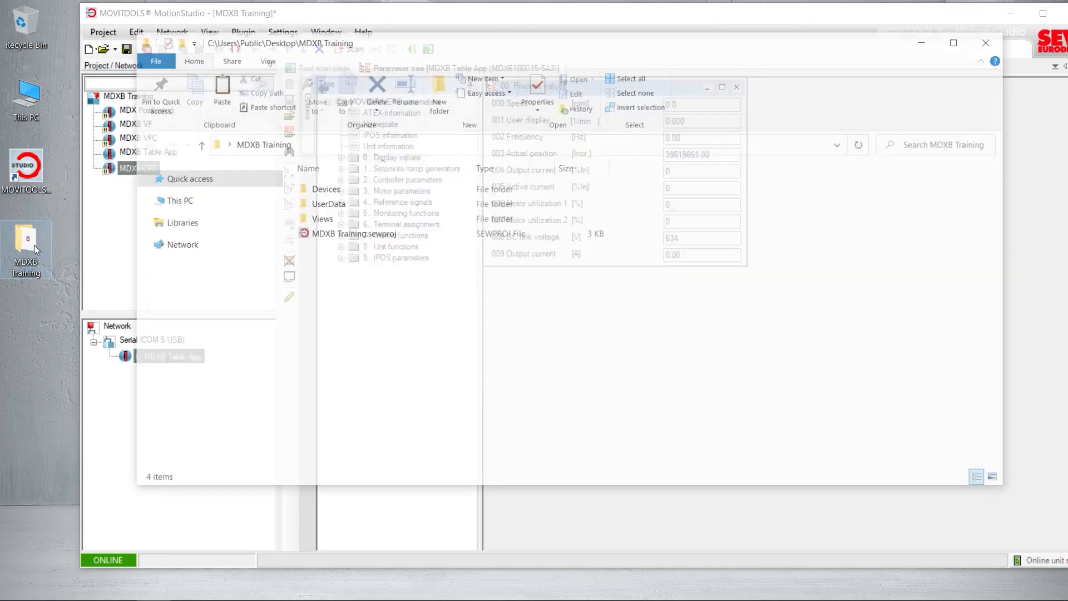
double_click(305, 188)
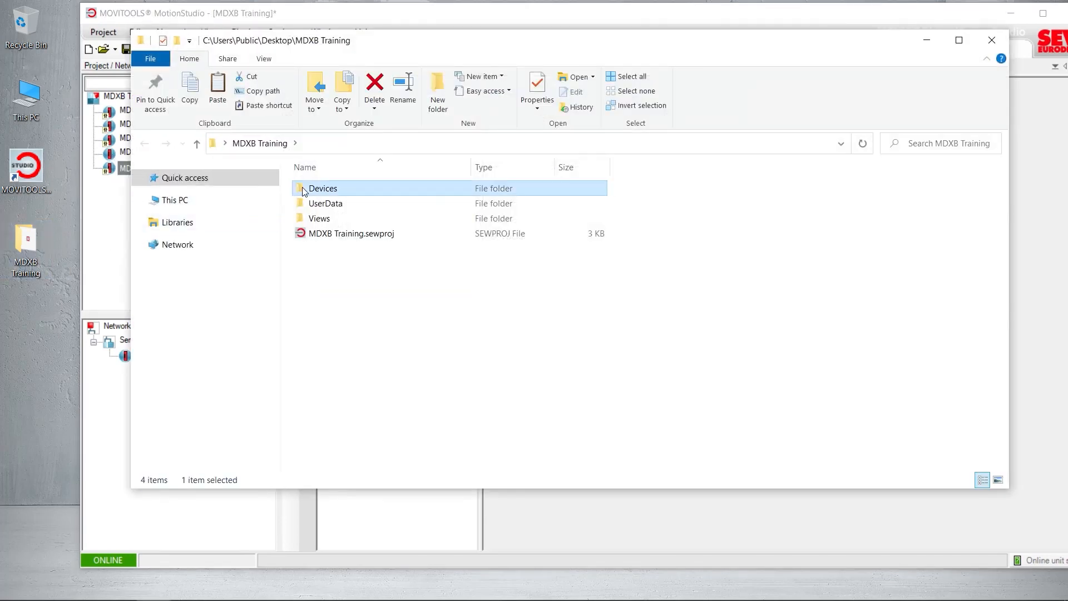
click(298, 233)
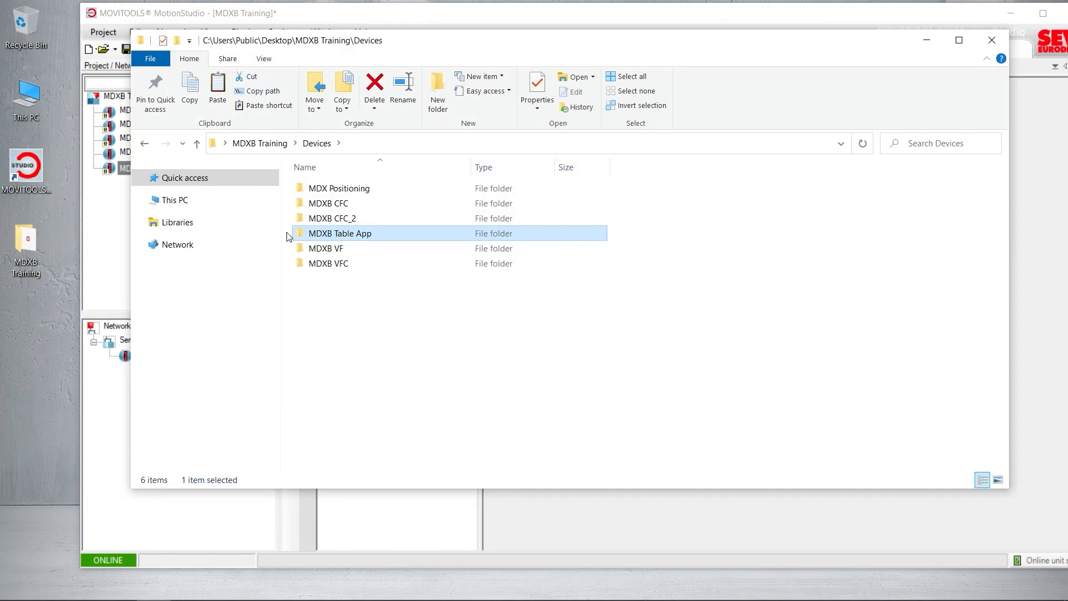
double_click(305, 234)
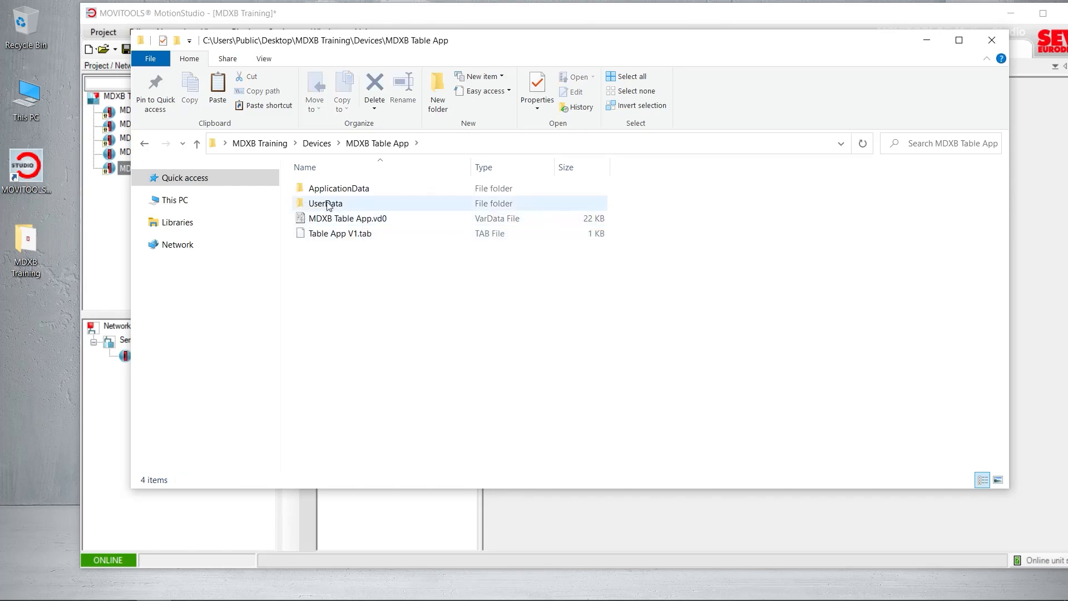
click(337, 234)
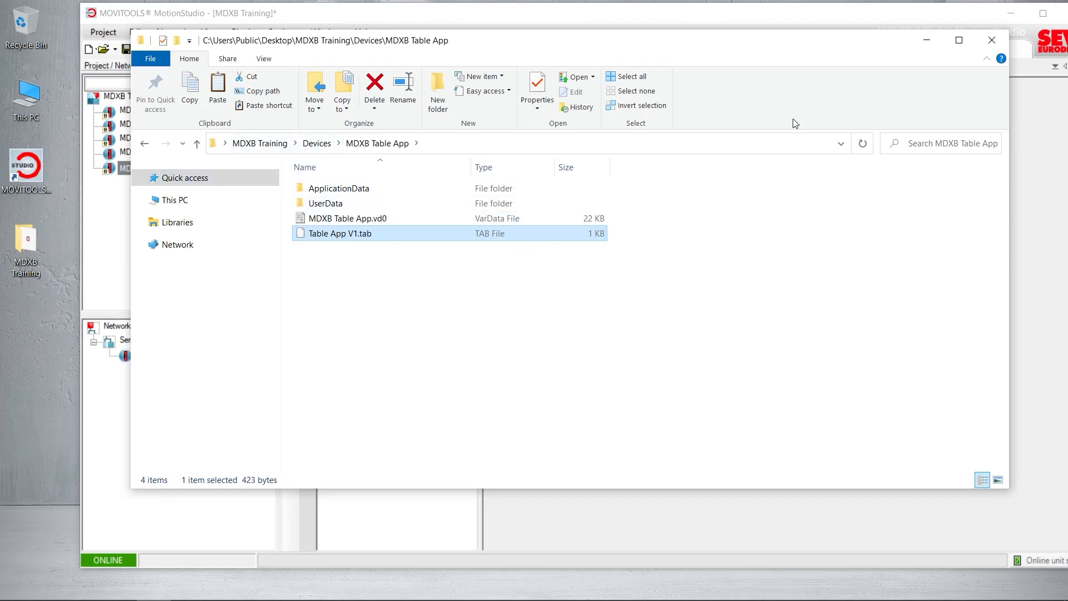
click(992, 40)
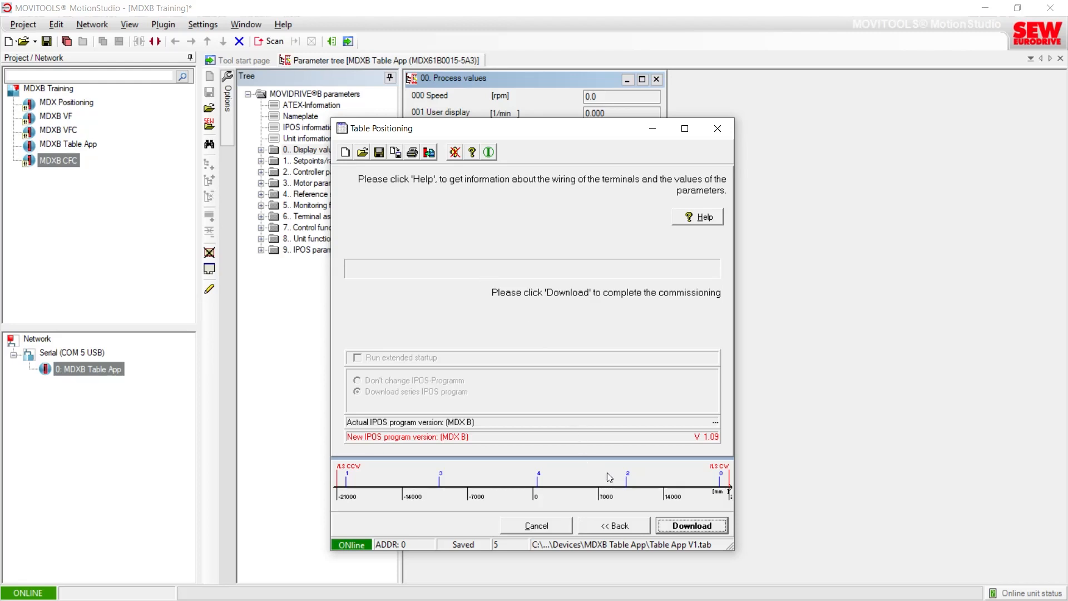
Step: Download the parameters and IPOS program to the unit and switch to the monitor window
click(677, 529)
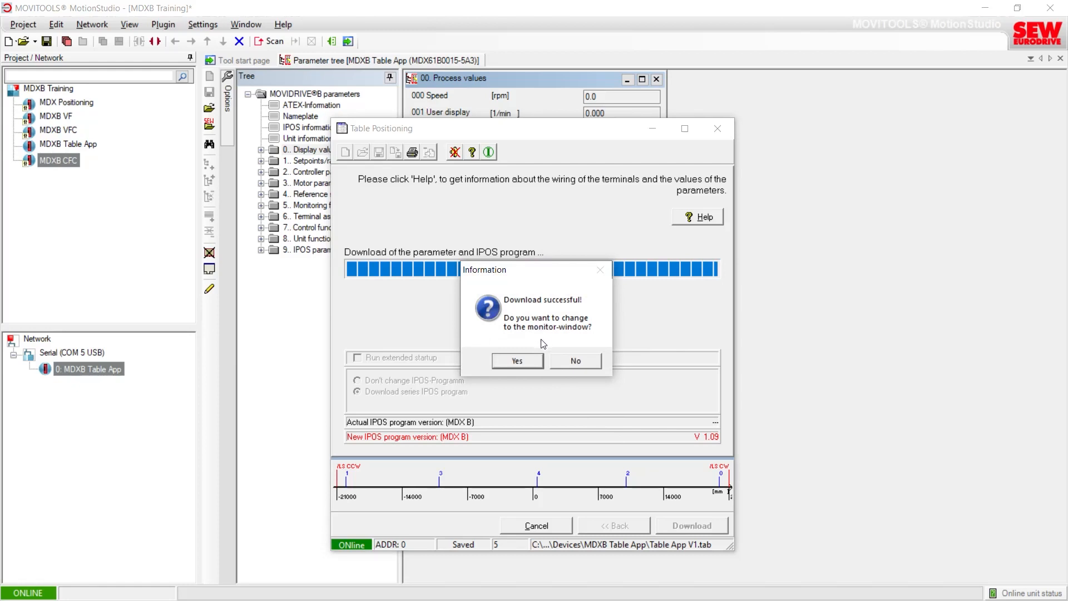
click(517, 361)
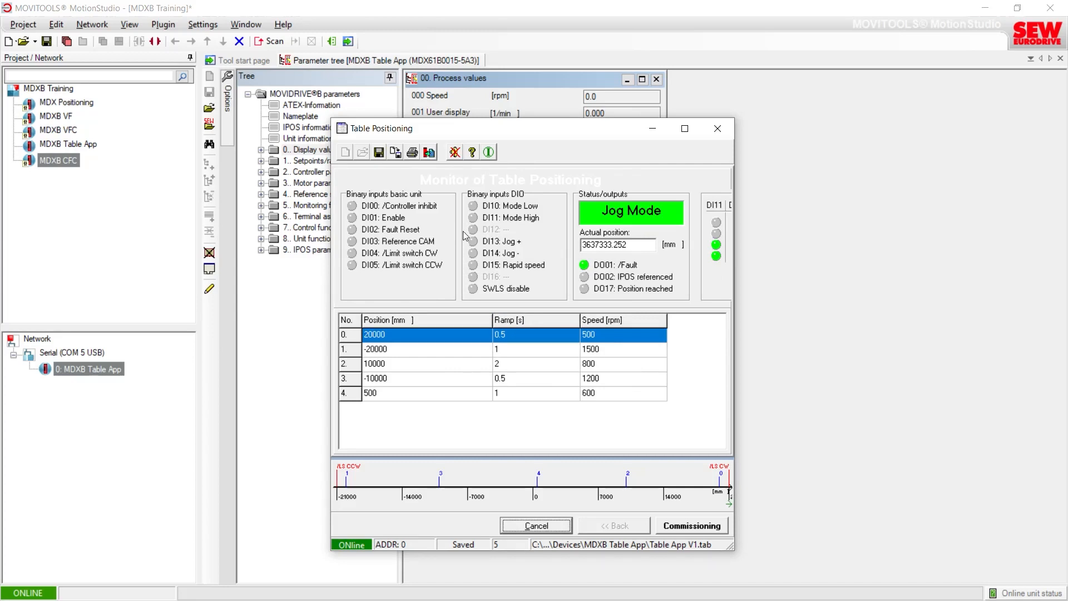
Step: Inspect the IPOS information of the unit in the parameter tree
click(370, 60)
click(293, 130)
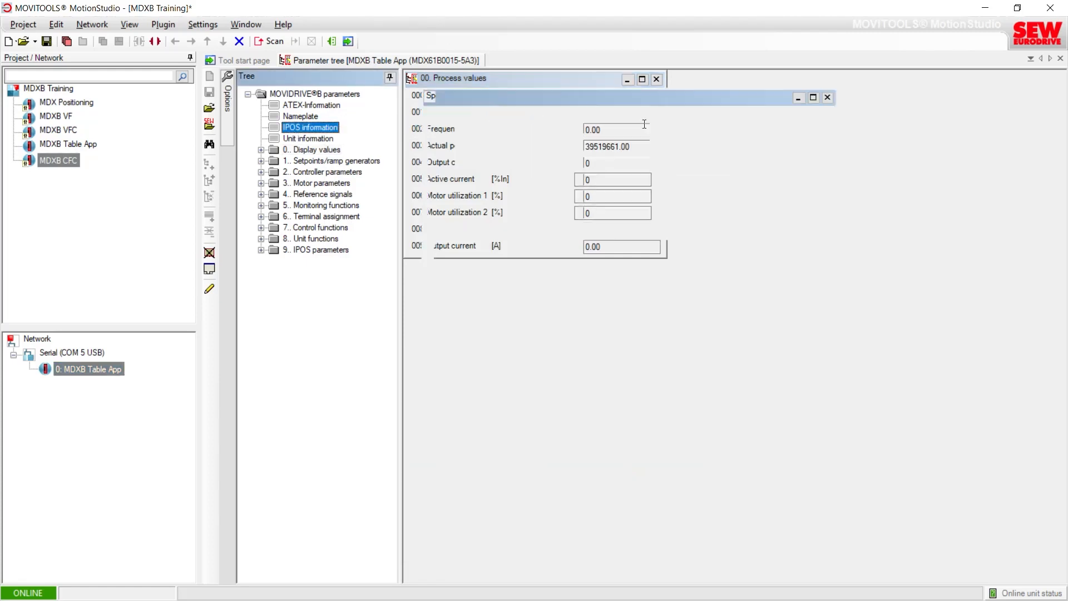
drag(659, 116, 641, 272)
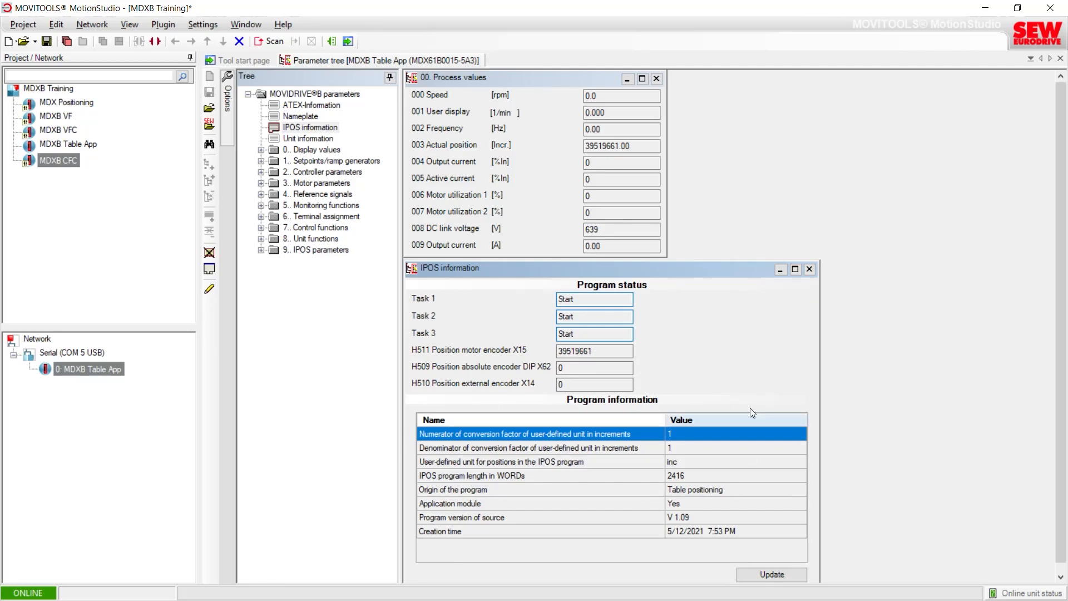
click(809, 269)
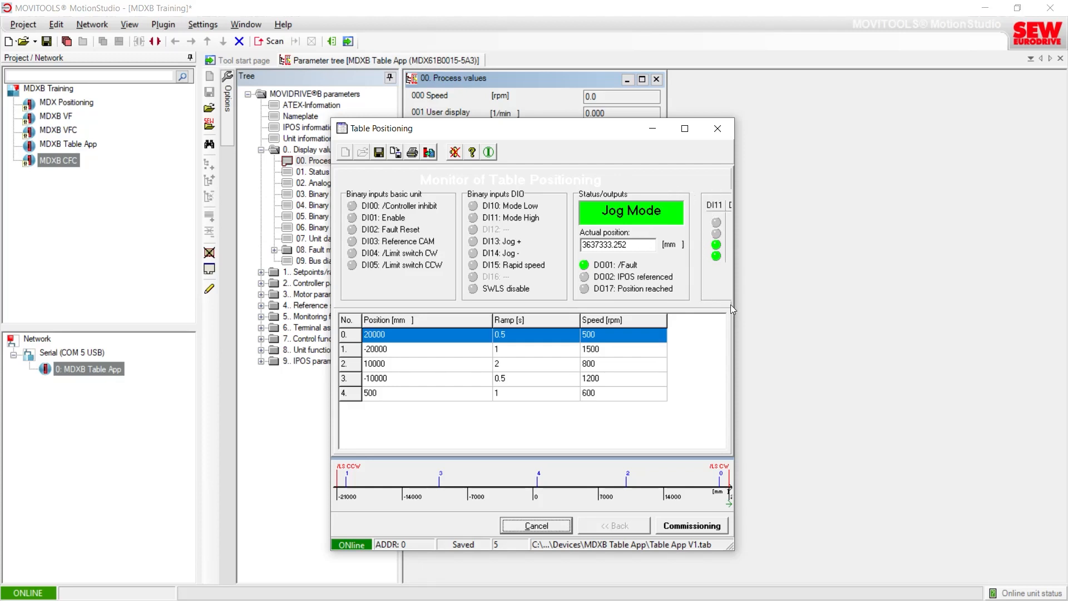
Step: Resize the table positioning monitor to view all input and mode indicators
drag(732, 291, 829, 287)
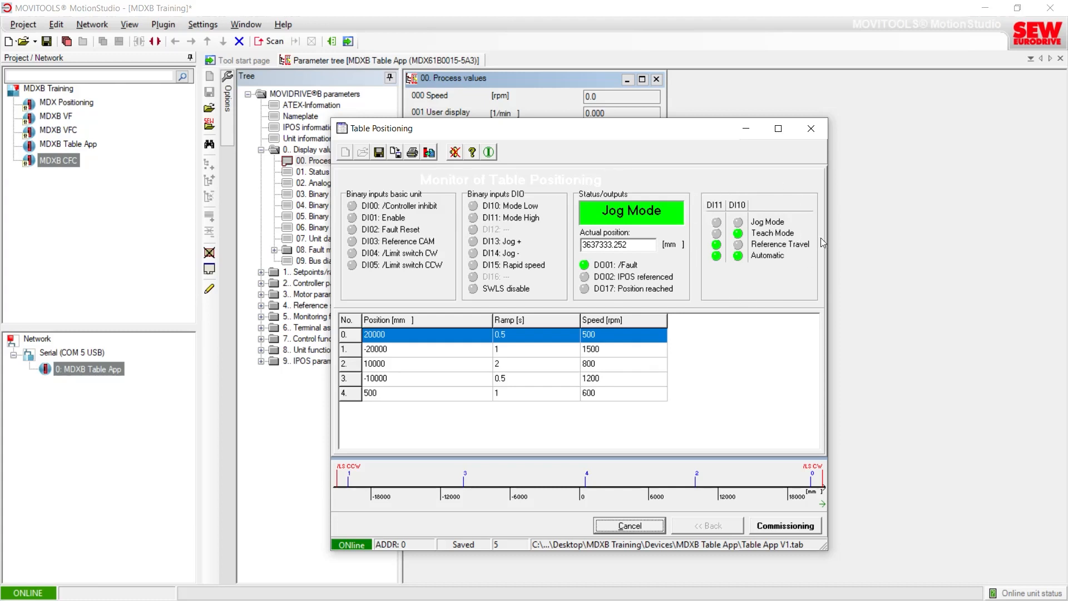
drag(827, 239, 699, 238)
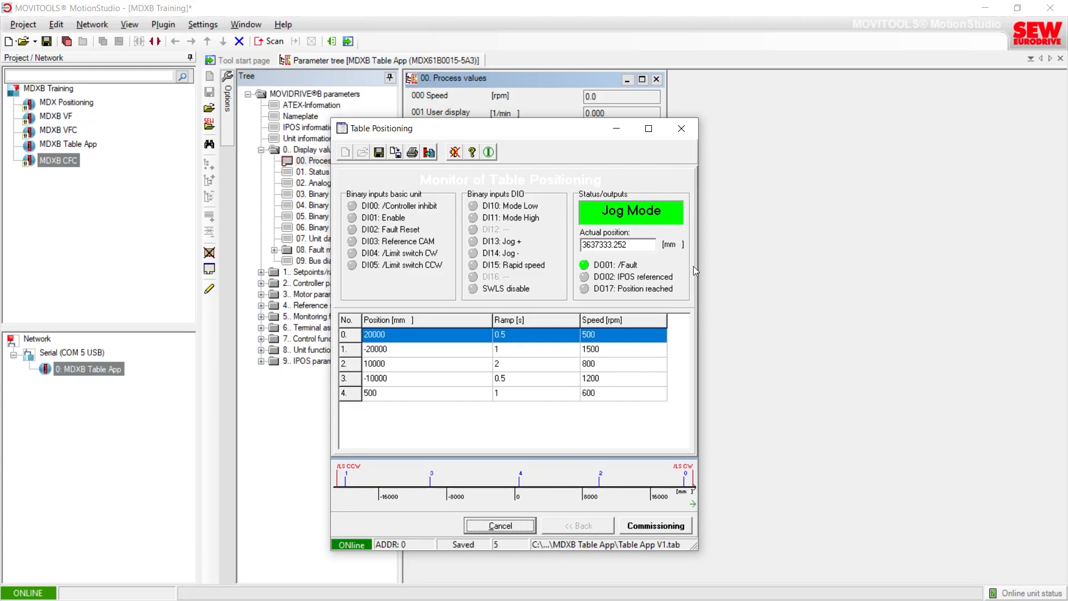
drag(697, 266, 859, 265)
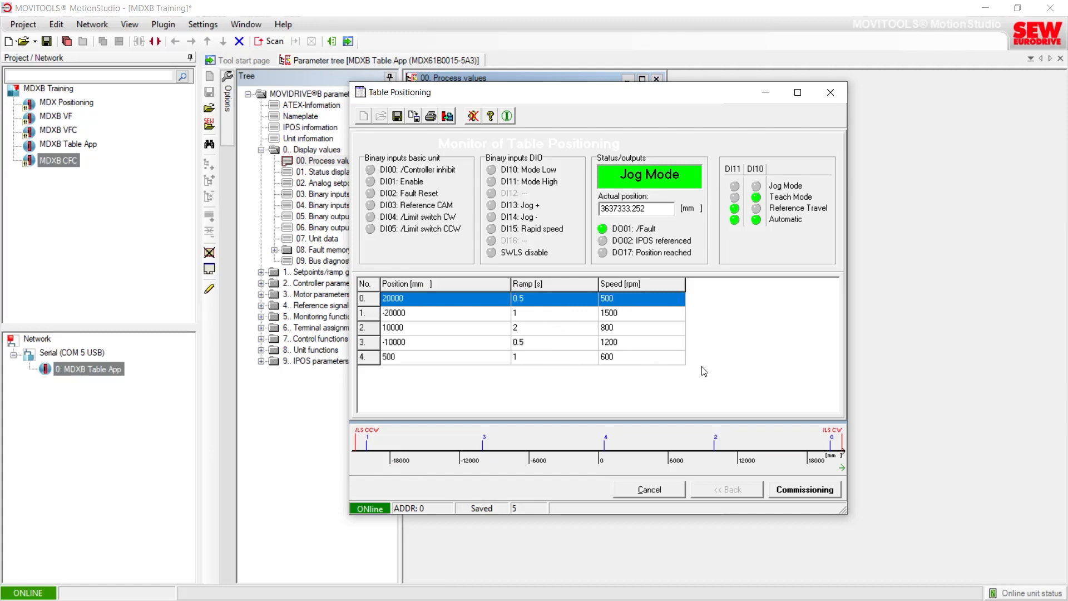
Step: Reopen commissioning at the positions table and try changing position 4's speed to 650 rpm, then revert it to 600 rpm
click(787, 492)
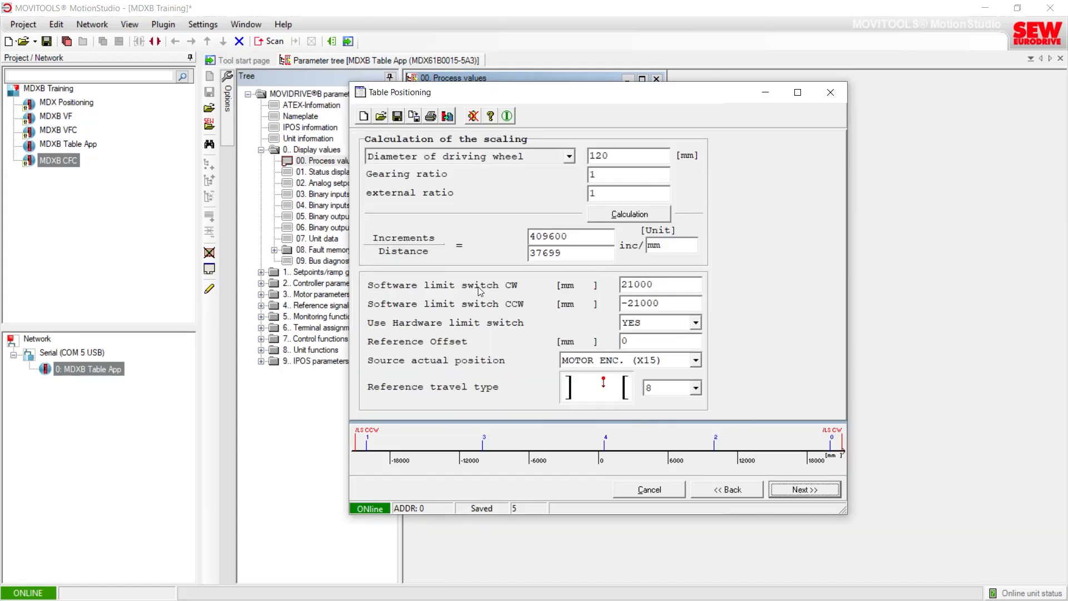
click(792, 490)
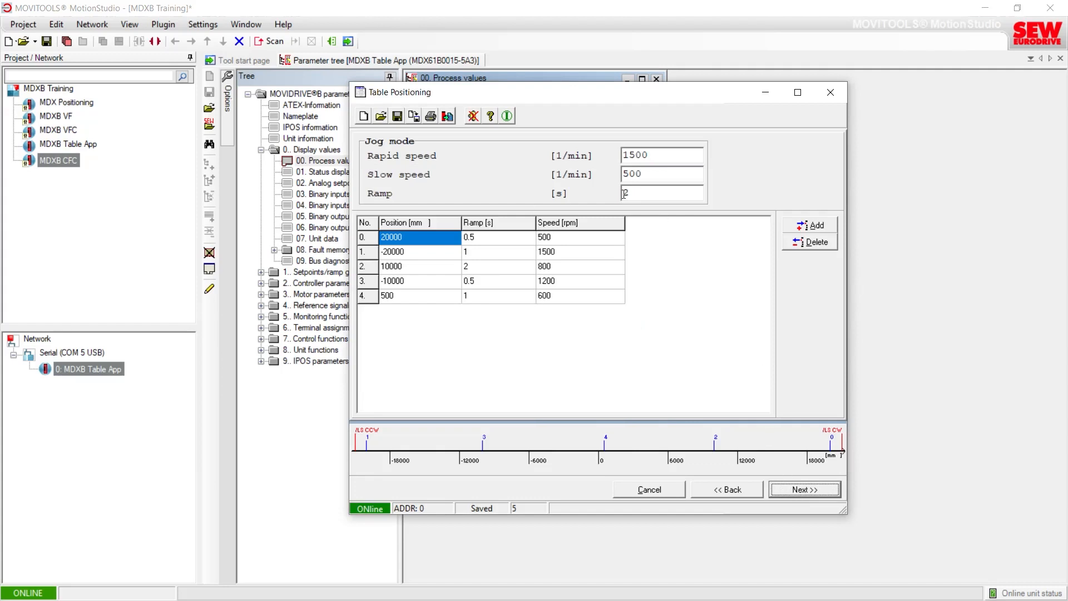
click(554, 297)
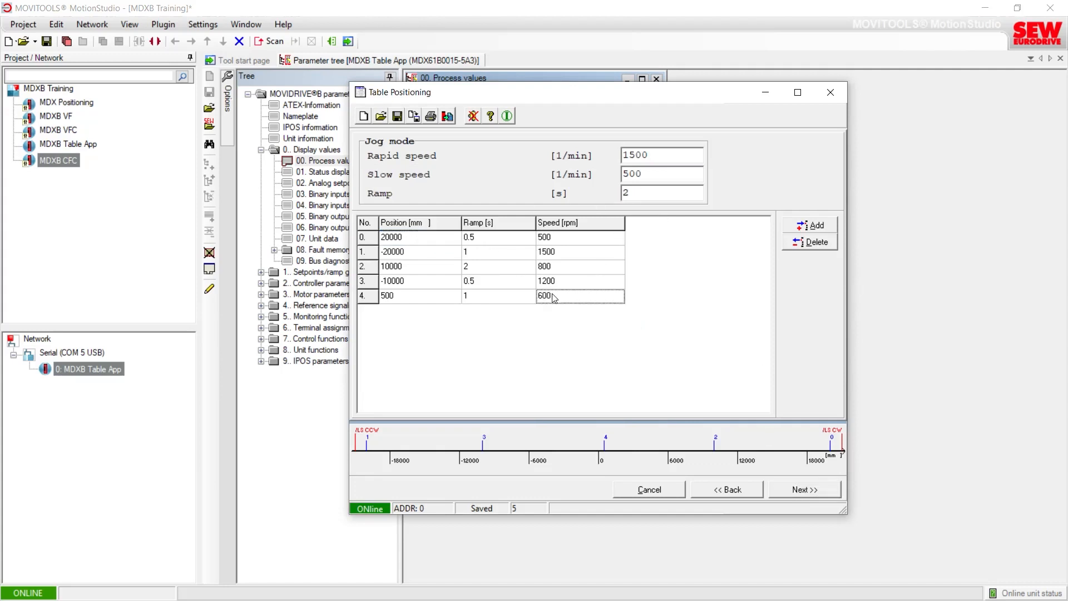
click(553, 296)
text(65)
click(780, 488)
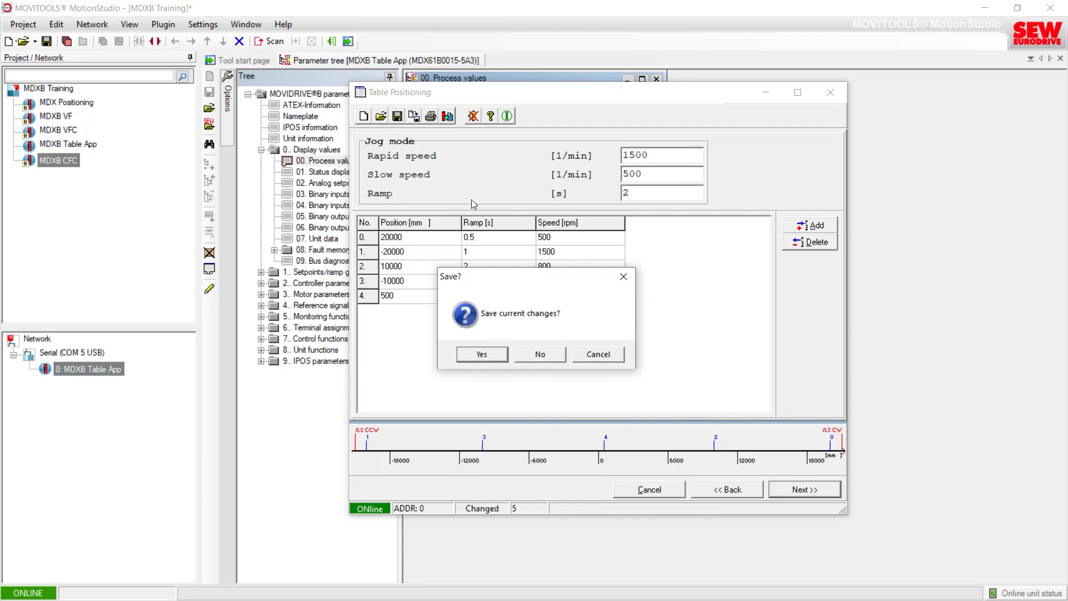
click(595, 357)
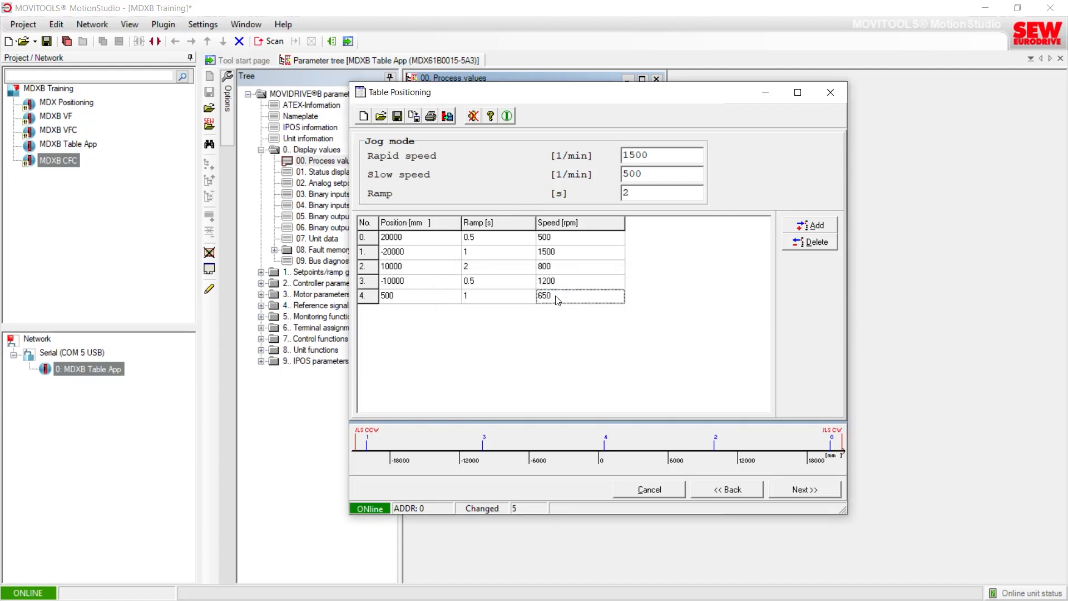
text(60)
Step: Continue without saving changes, download the parameters again and switch to the monitor window
click(777, 484)
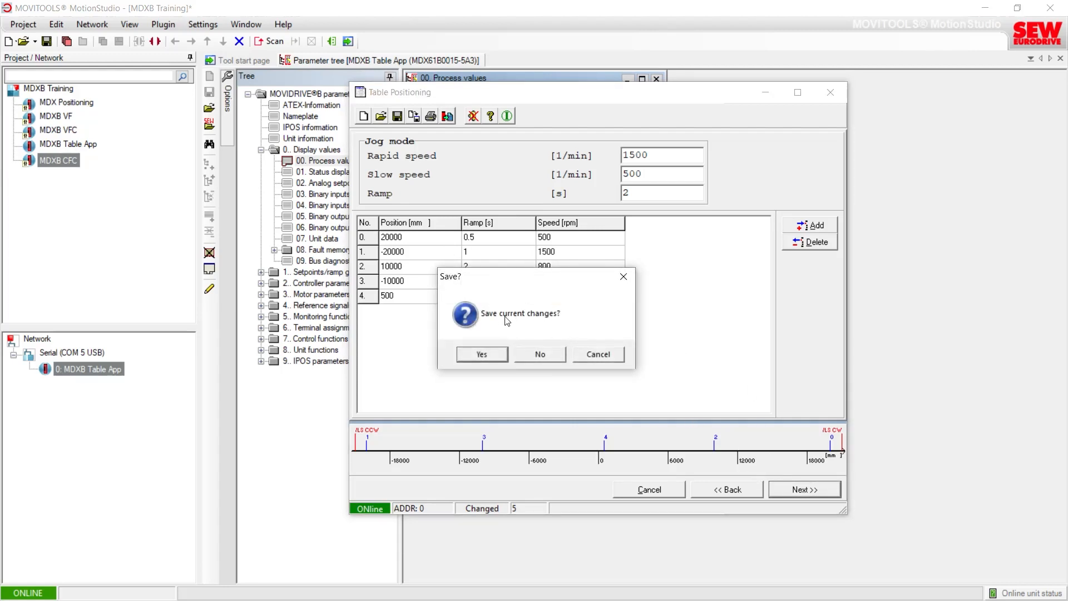
click(540, 355)
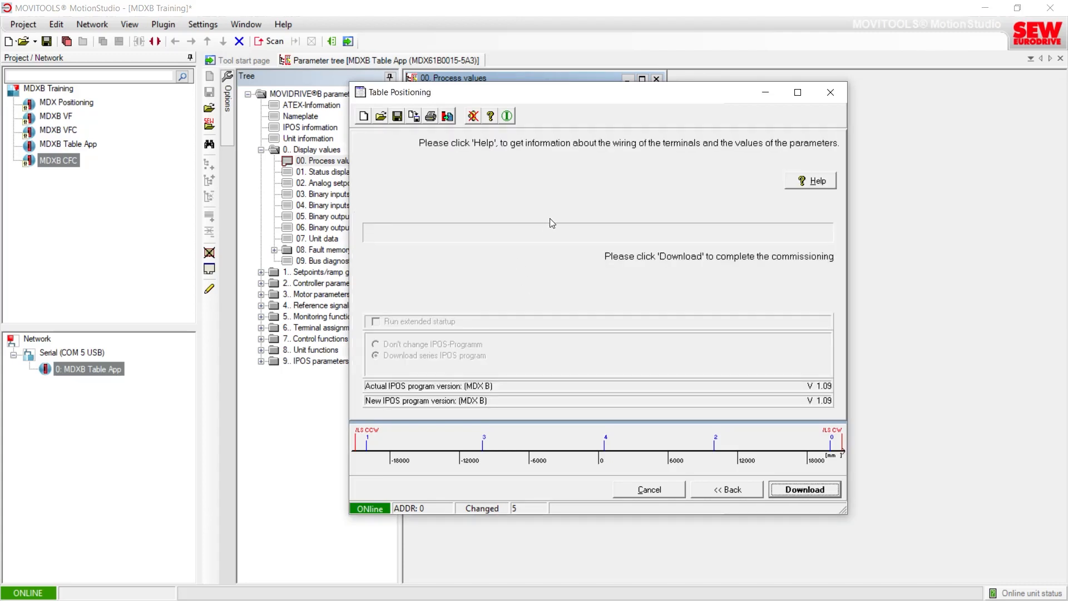
click(801, 491)
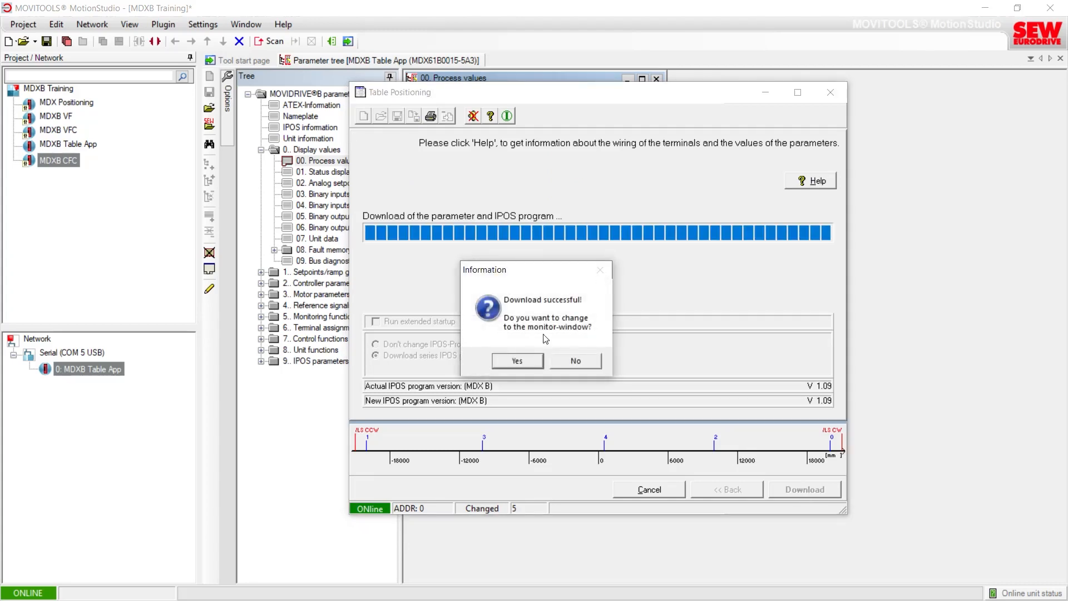
click(517, 362)
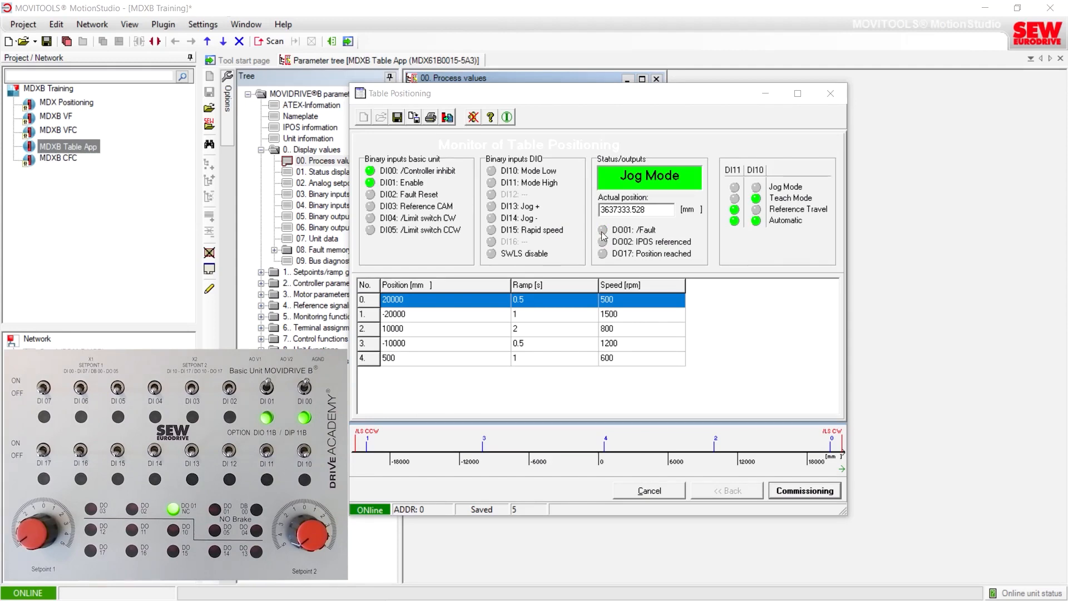
Step: Open the online unit status panel, display all units in it and pin the panel open
drag(620, 104, 287, 72)
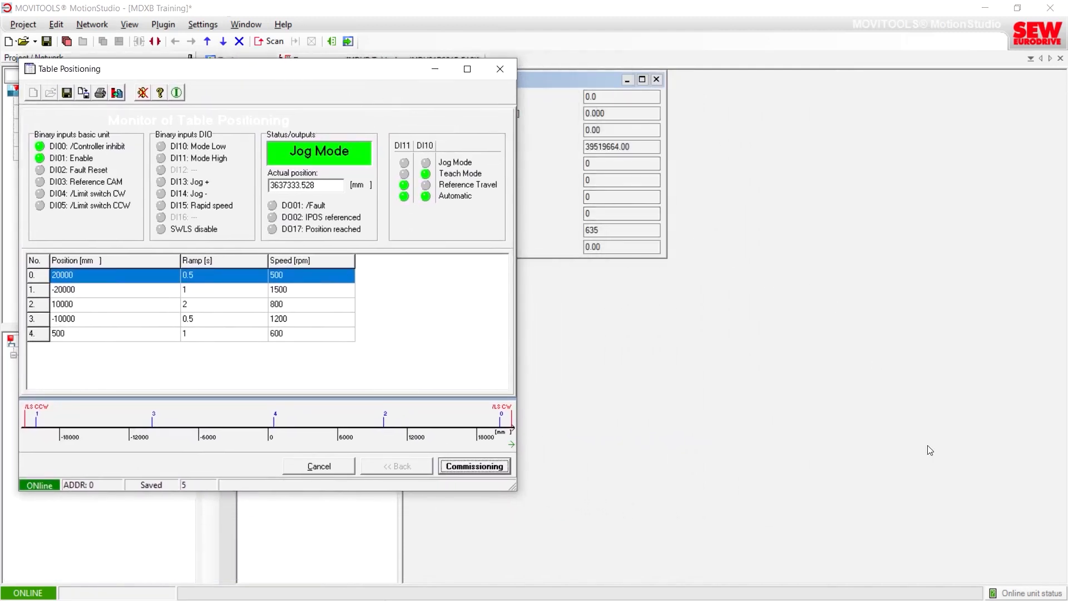
click(1018, 593)
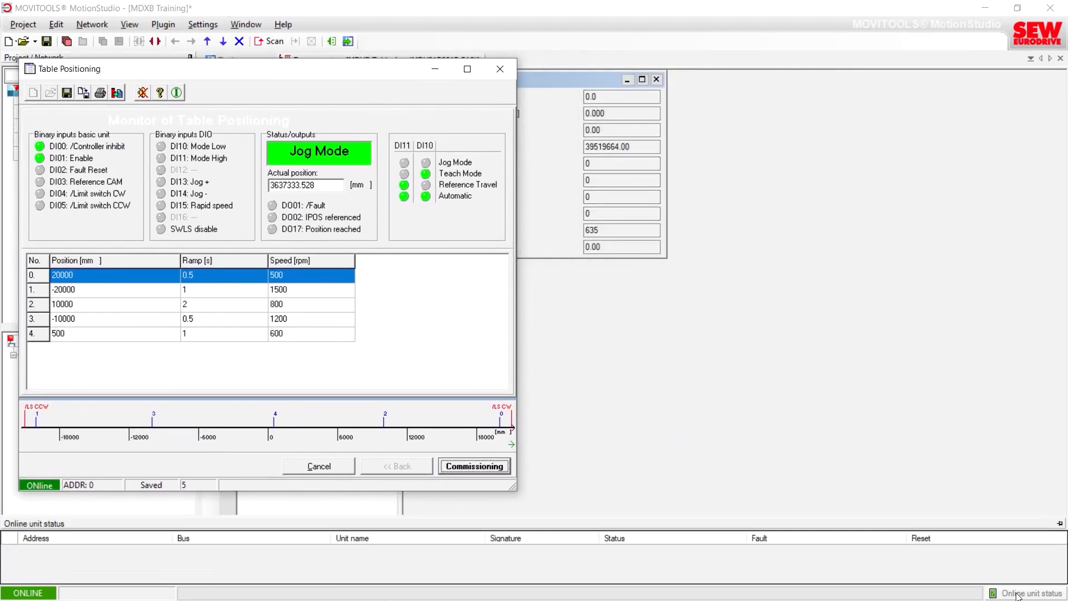
click(973, 567)
right_click(973, 546)
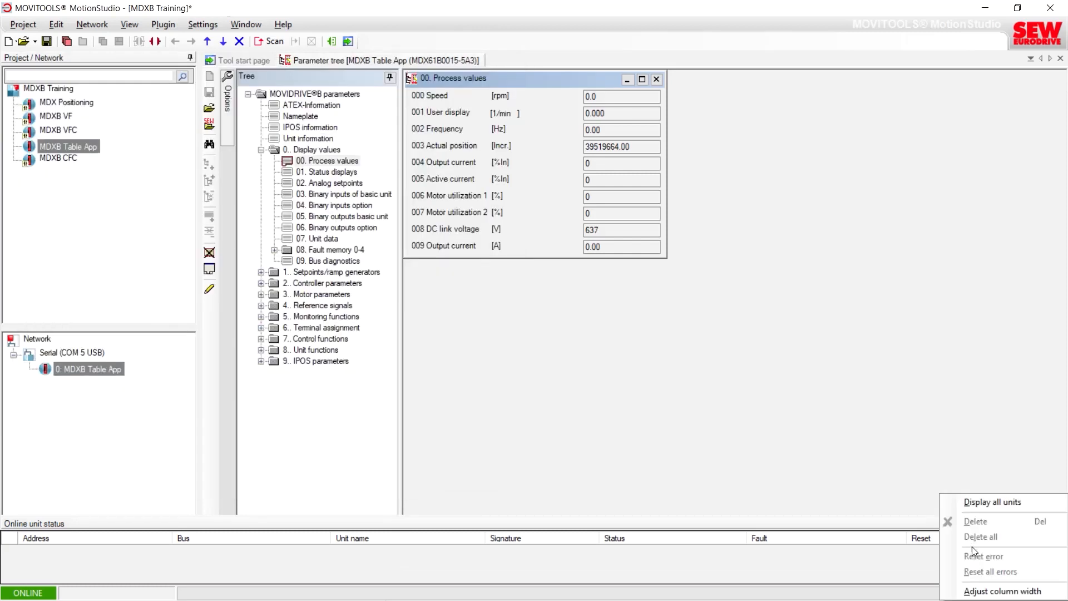
click(979, 503)
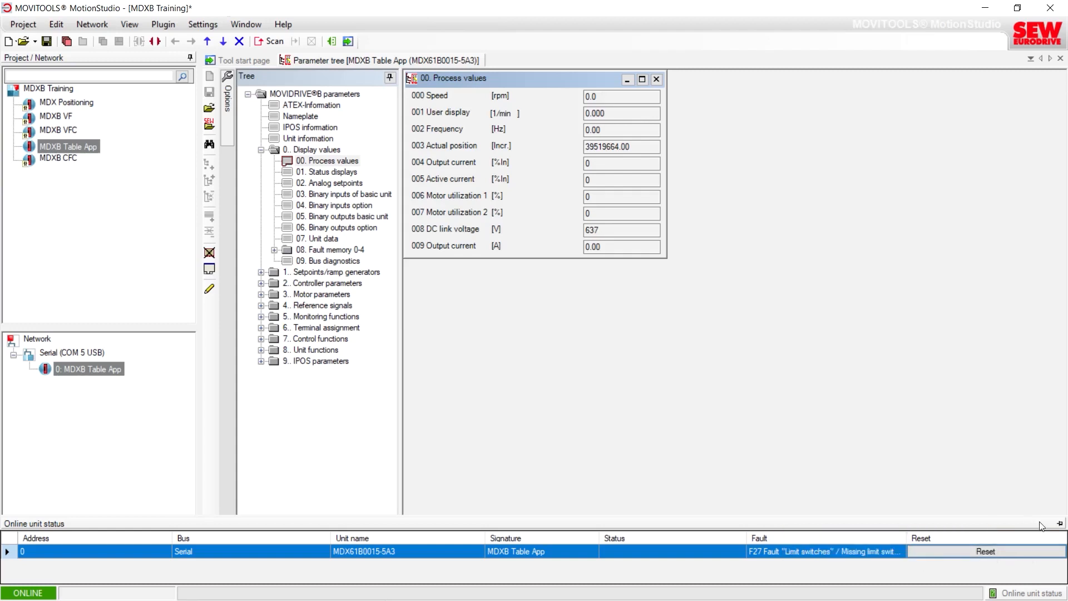
click(1060, 524)
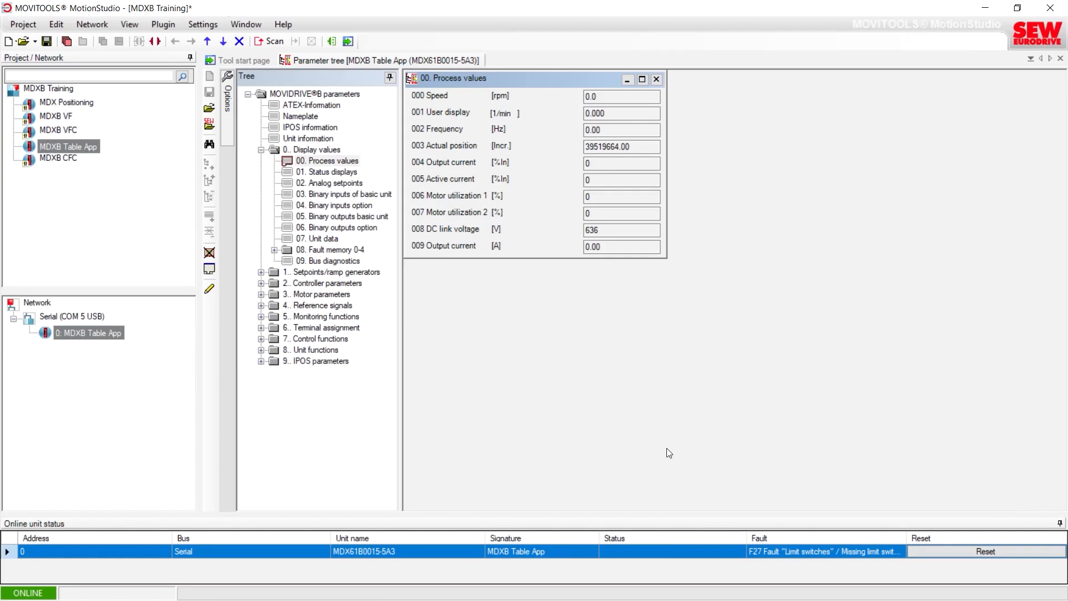
Step: Switch back to the table positioning monitor and reposition its window above the unit status panel
key(alt+Tab)
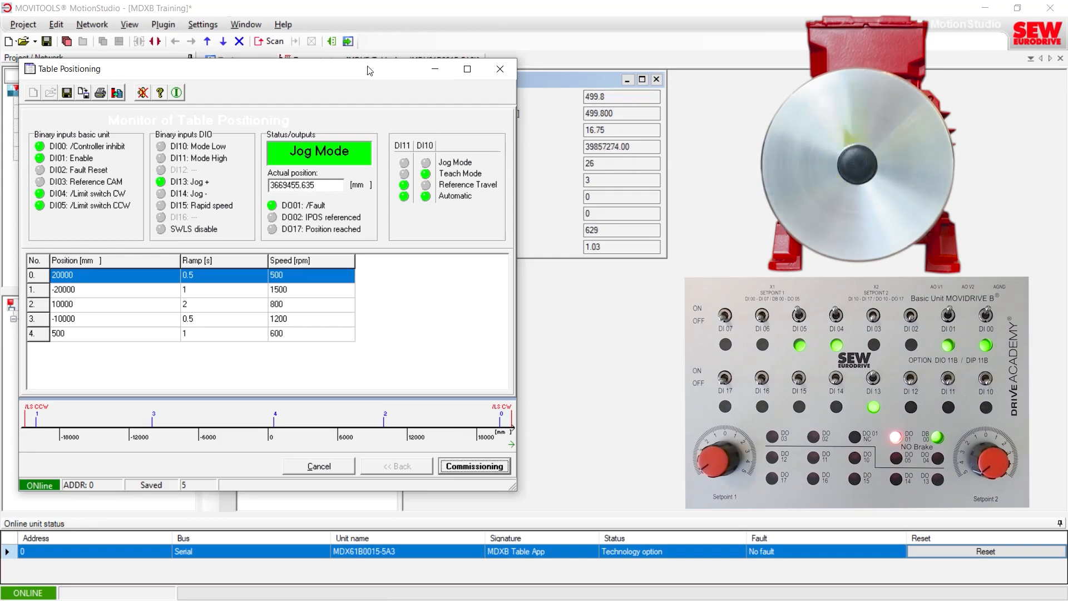
drag(368, 69, 363, 114)
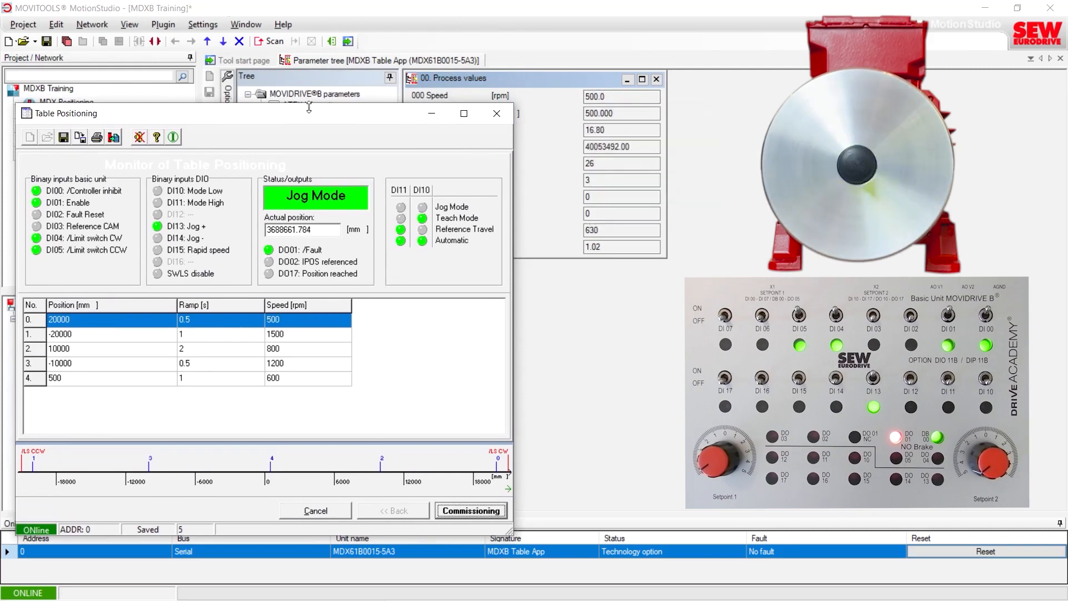
drag(309, 108, 305, 66)
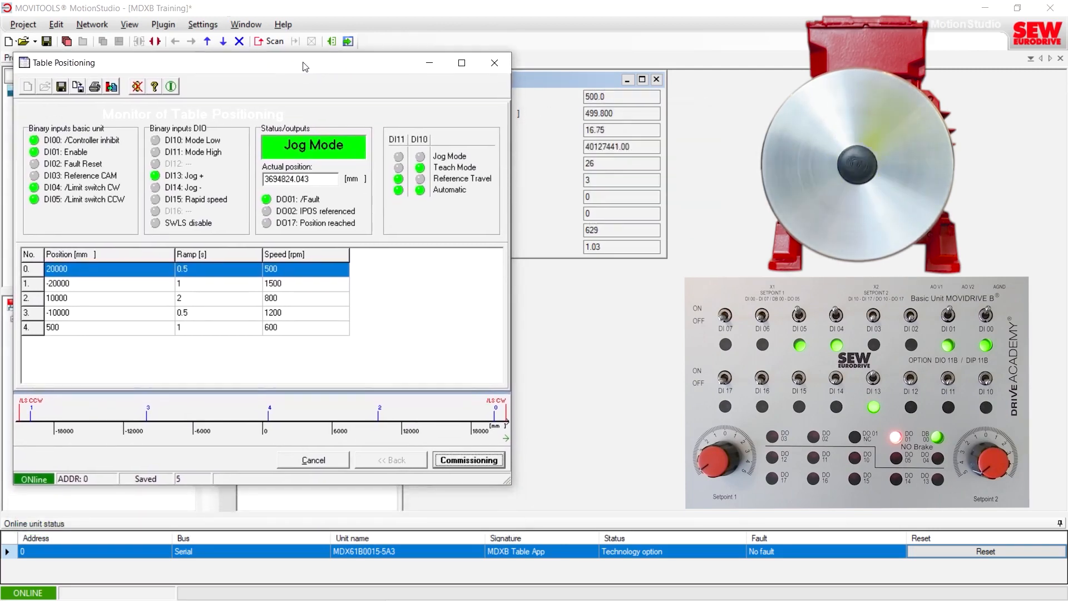
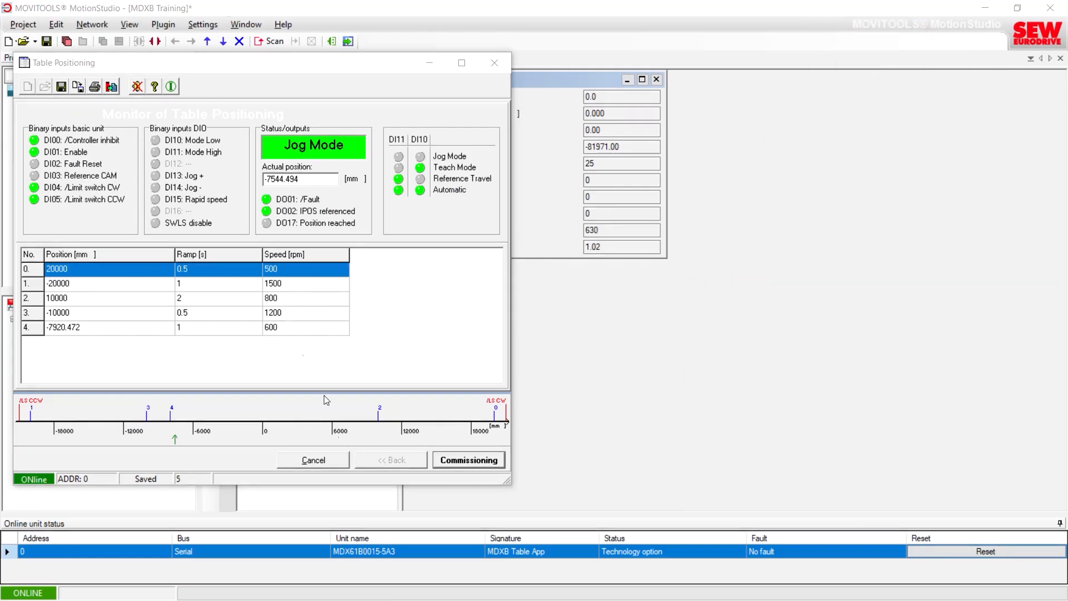
Step: Close the table positioning monitor and unpin the online unit status panel so it auto-hides
click(331, 459)
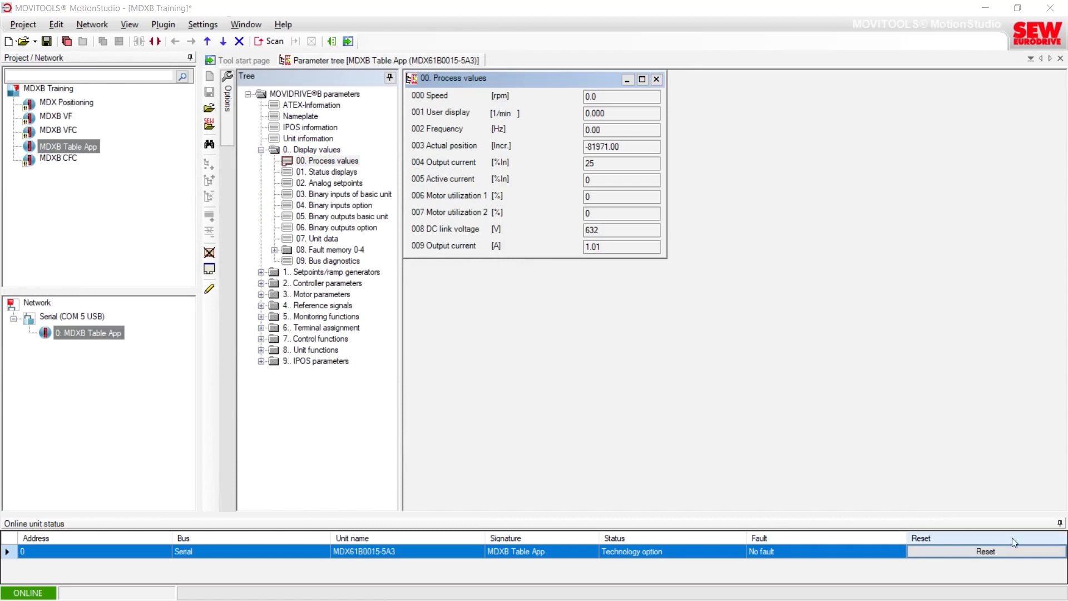
click(1060, 525)
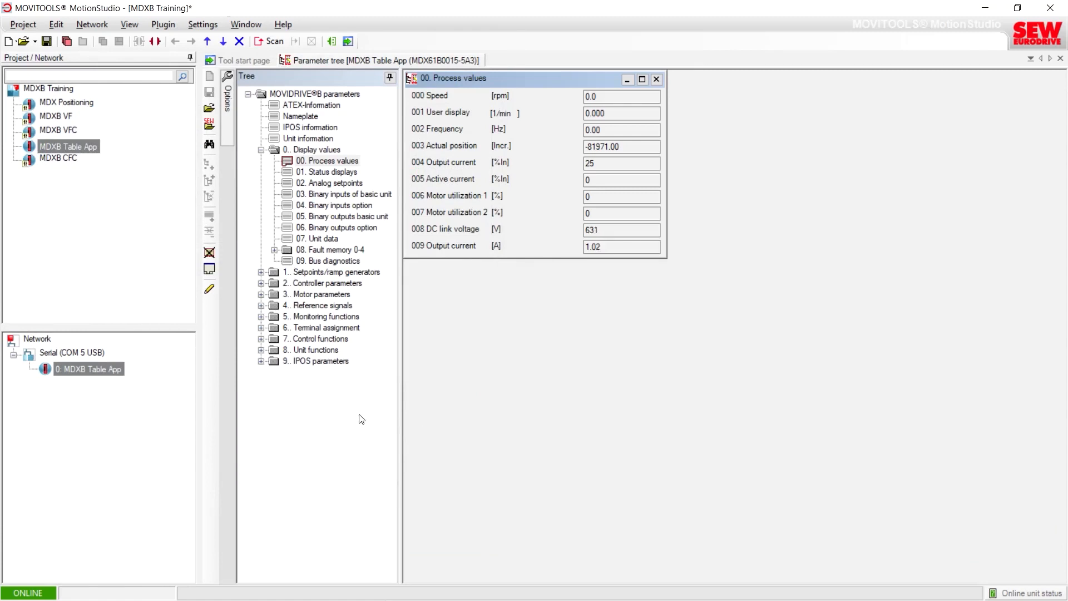
Step: Upload the parameter set from the MDXB Table App unit to the PC project, confirming the overwrite
right_click(89, 370)
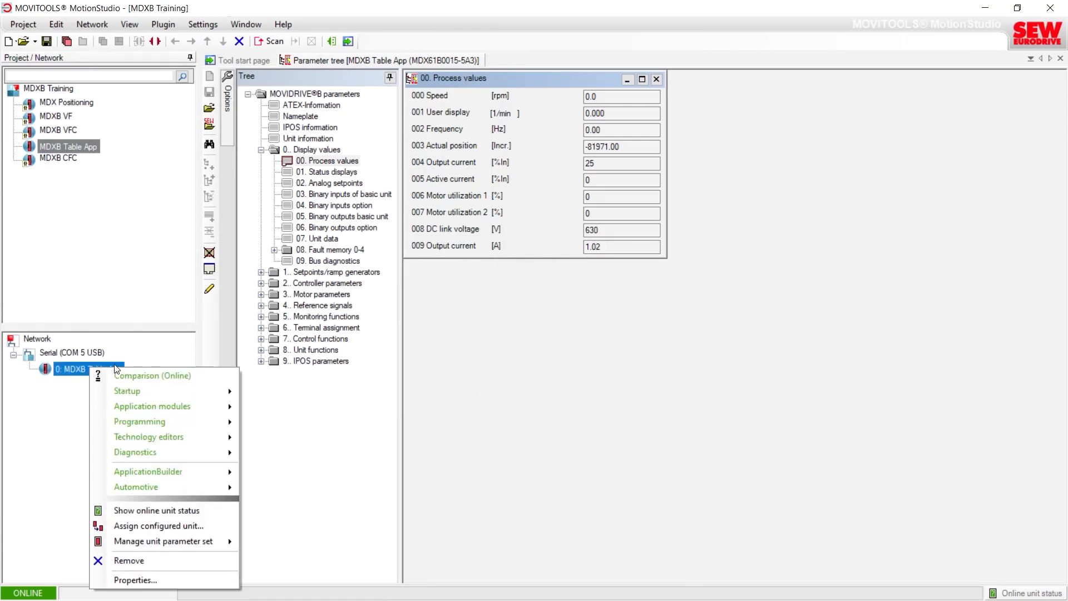
mouse_move(156, 539)
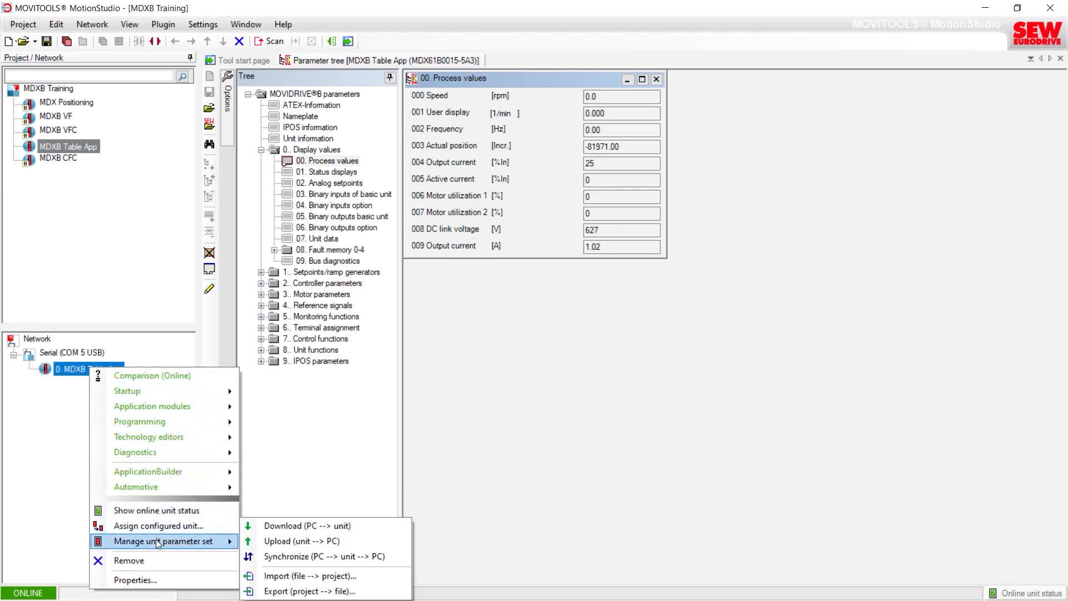
click(276, 540)
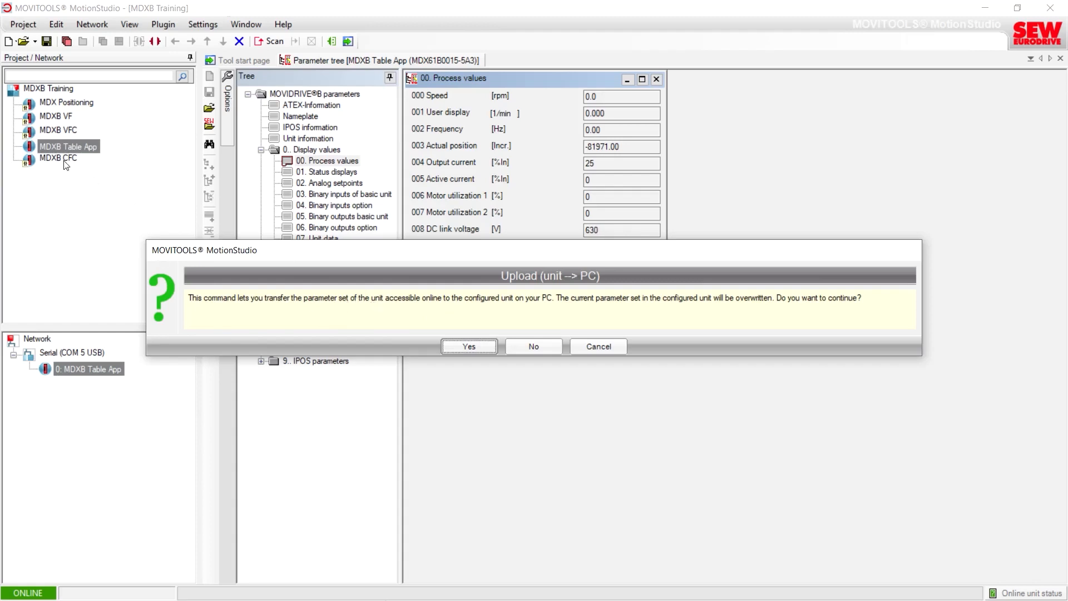
click(468, 347)
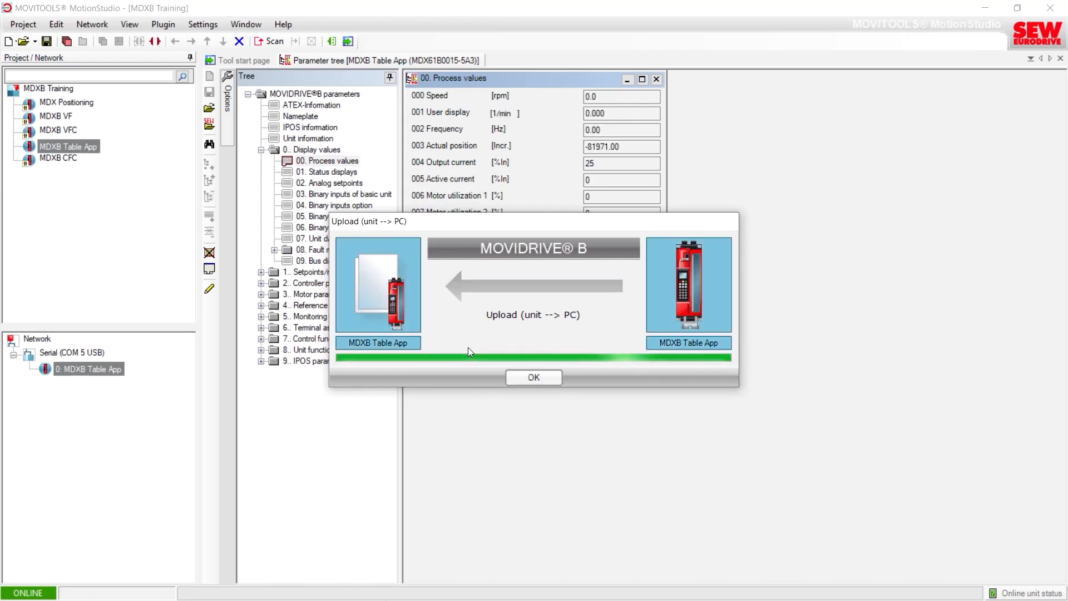
click(520, 380)
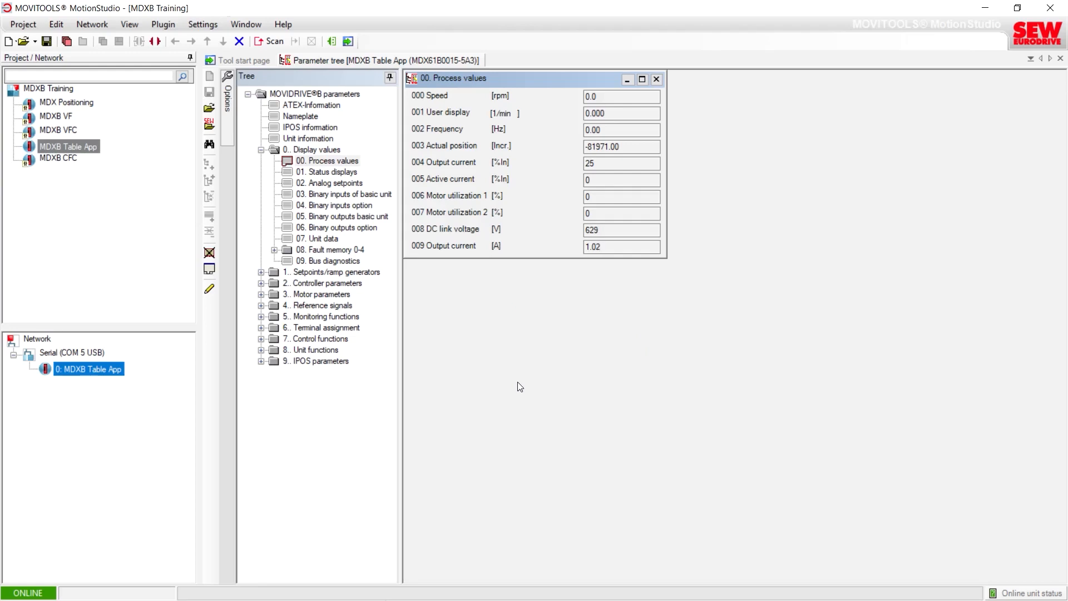
Step: Open the Table positioning application module online for the unit and widen its monitor window to show the DI11/DI10 inputs
right_click(104, 371)
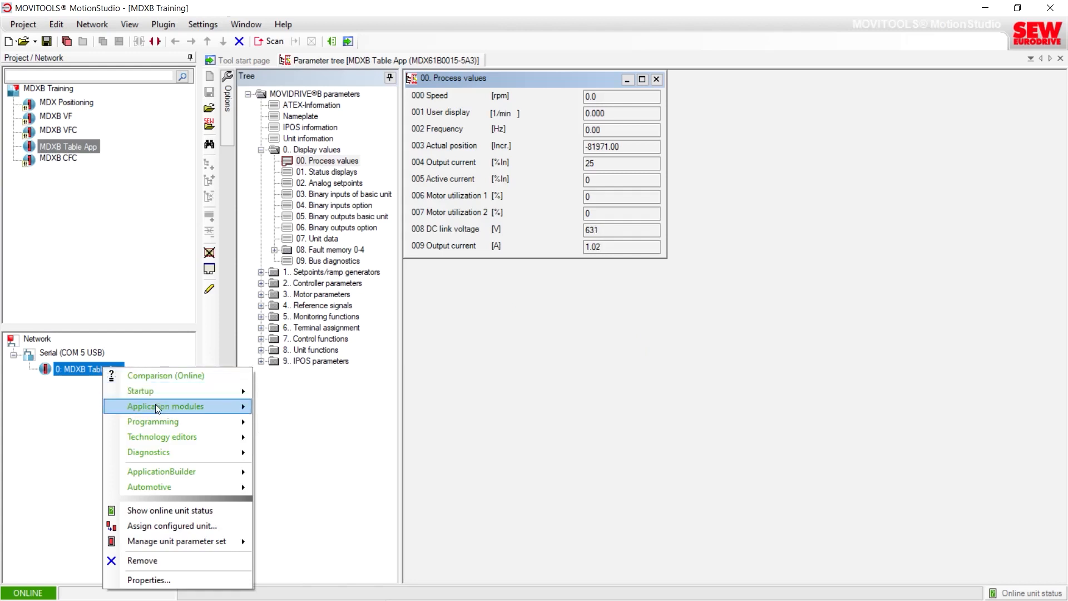
mouse_move(157, 407)
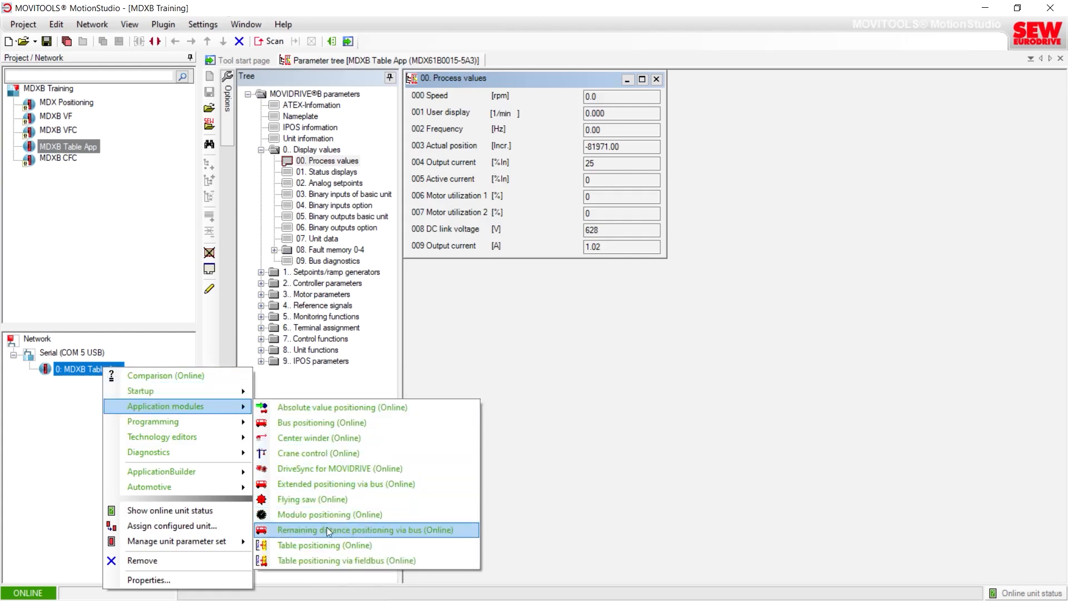
click(327, 545)
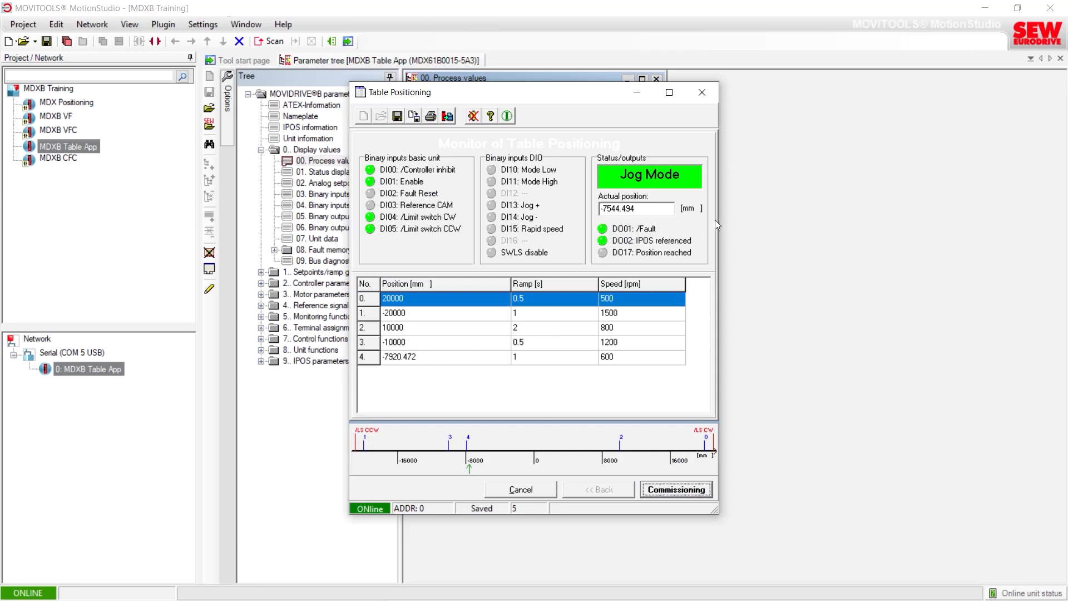
drag(717, 219, 847, 221)
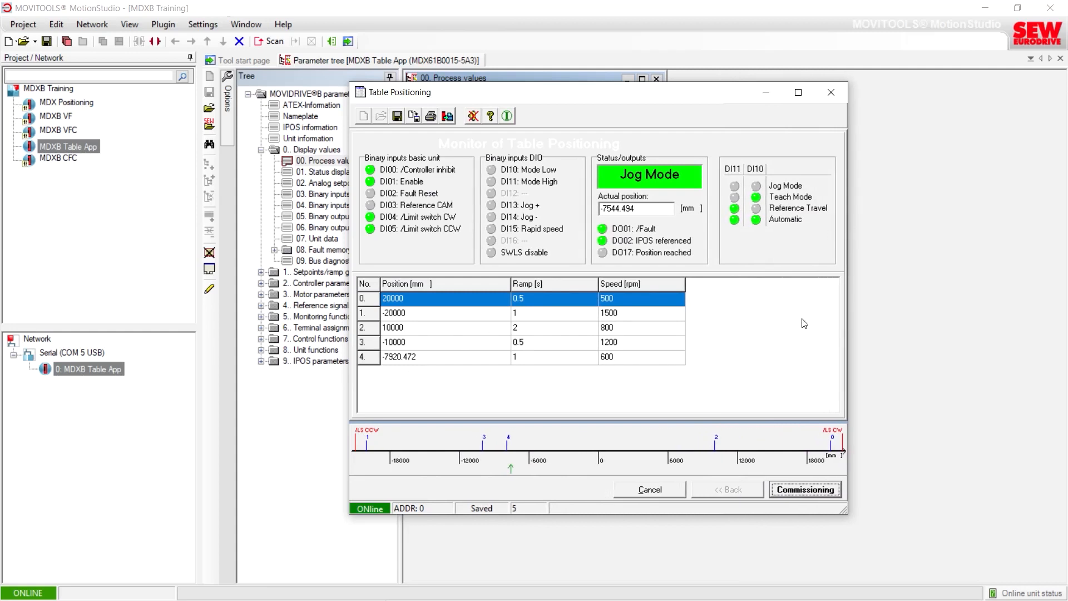